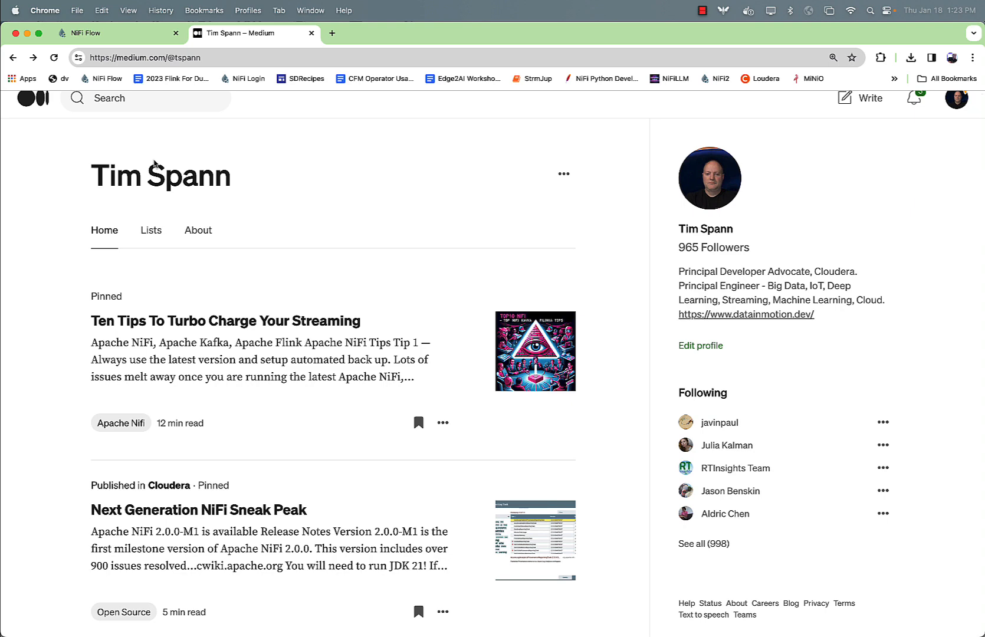
Step: Close the Medium profile page and enter the Consume Medium Feed process group
{"action": "scroll", "coordinate": [699, 158], "scroll_direction": "up", "scroll_amount": 1}
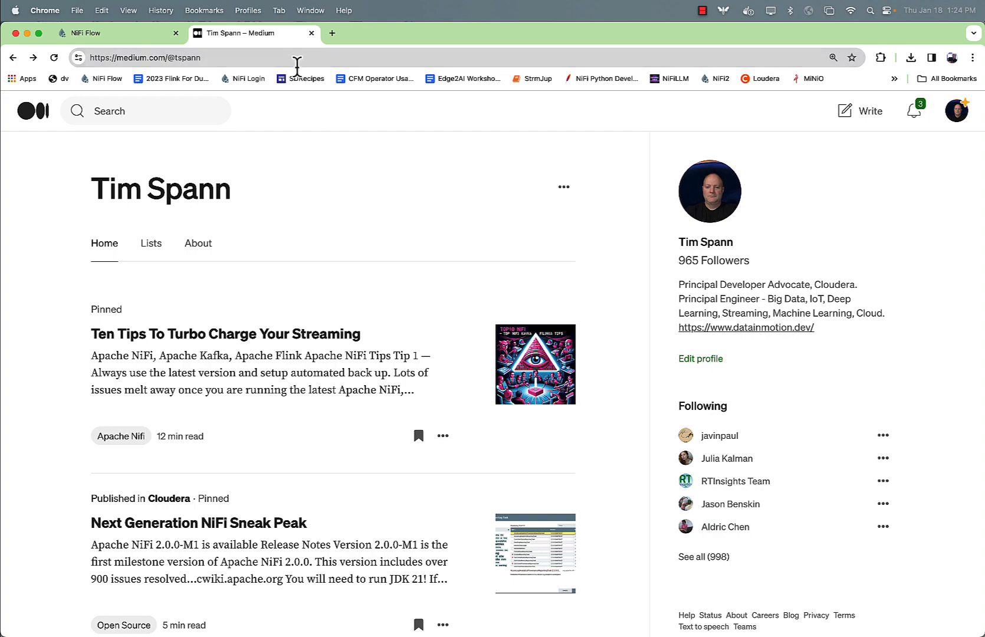
{"action": "left_click", "coordinate": [312, 33]}
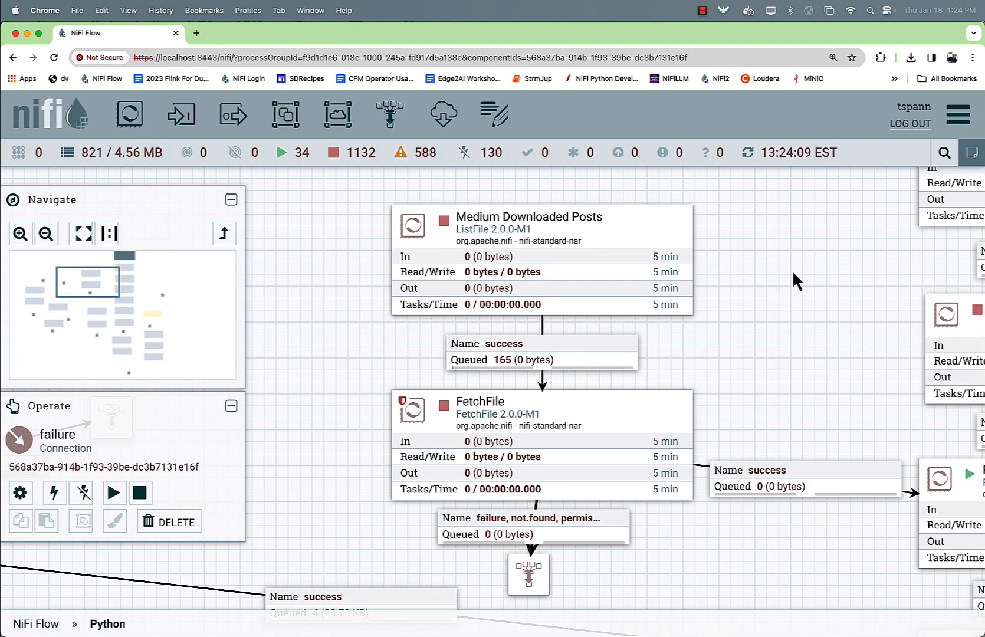
{"action": "left_click_drag", "start_coordinate": [792, 270], "coordinate": [616, 407]}
{"action": "scroll", "coordinate": [617, 407], "scroll_direction": "up", "scroll_amount": 1}
{"action": "double_click", "coordinate": [730, 295]}
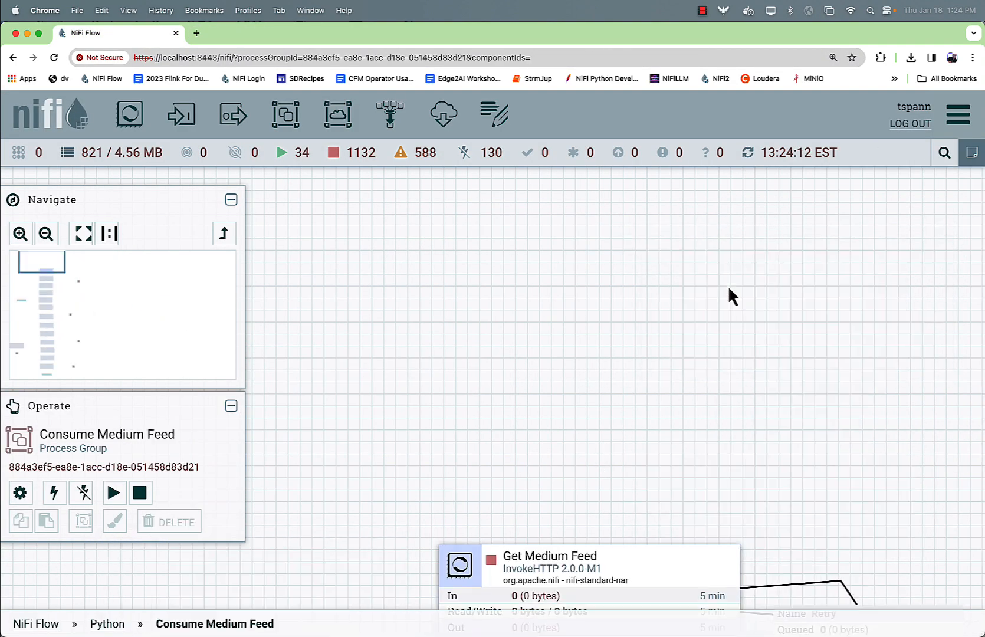
Step: Review the properties of the Get Medium Feed processor, including its HTTP URL, and return to the Python process group
{"action": "left_click_drag", "start_coordinate": [653, 284], "coordinate": [507, 467]}
{"action": "scroll", "coordinate": [501, 354], "scroll_direction": "up", "scroll_amount": 5}
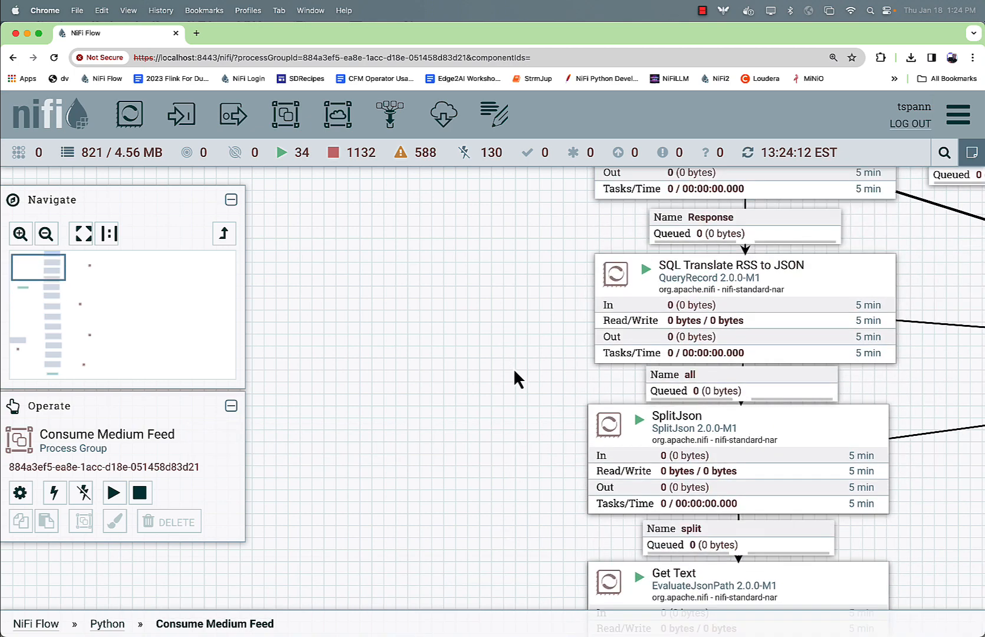
{"action": "right_click", "coordinate": [662, 274]}
{"action": "left_click", "coordinate": [681, 286]}
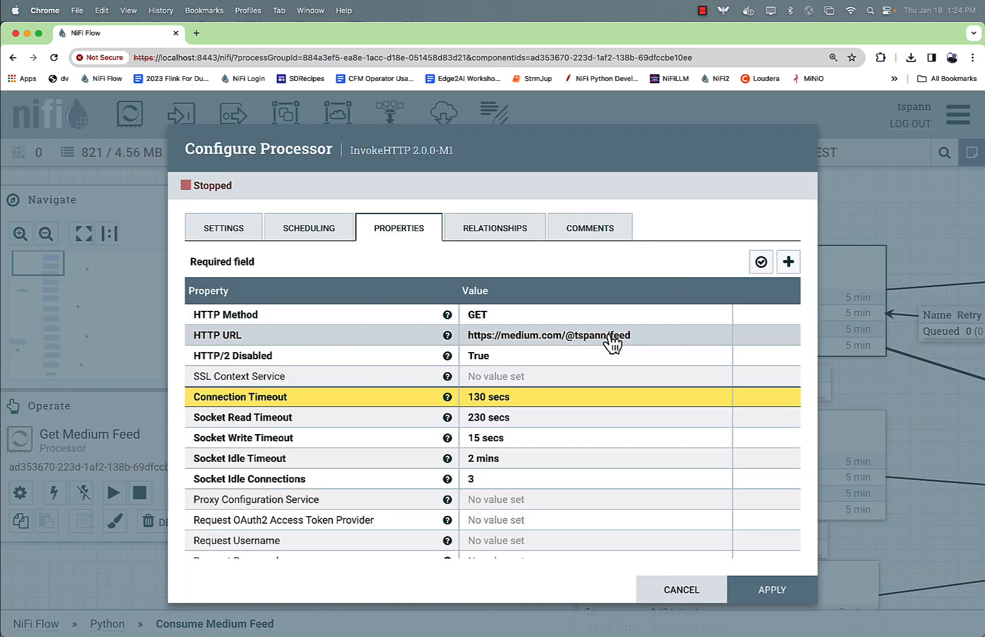
{"action": "left_click", "coordinate": [684, 590]}
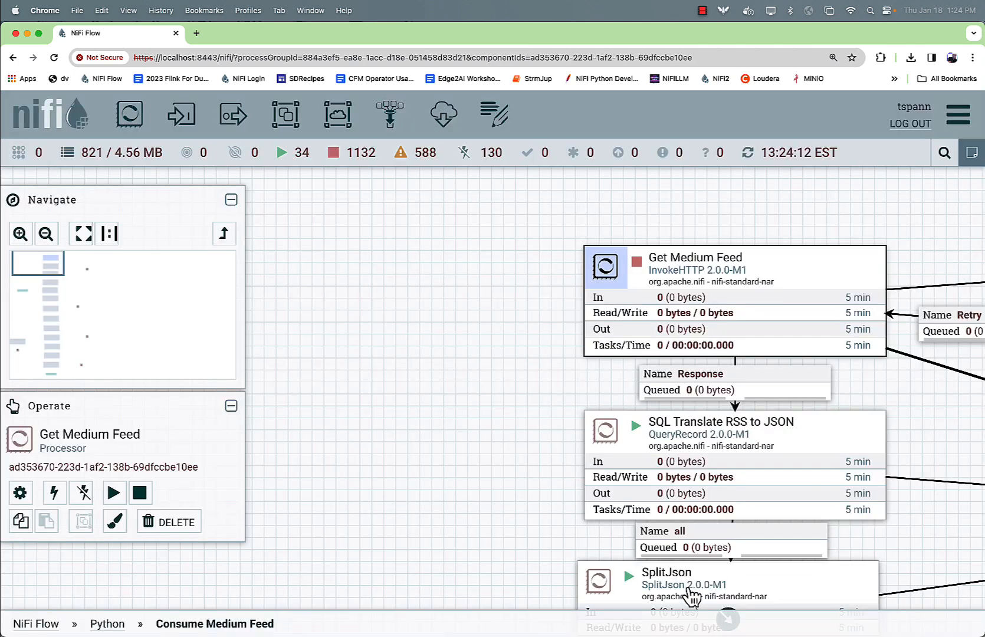
{"action": "left_click_drag", "start_coordinate": [518, 458], "coordinate": [408, 386]}
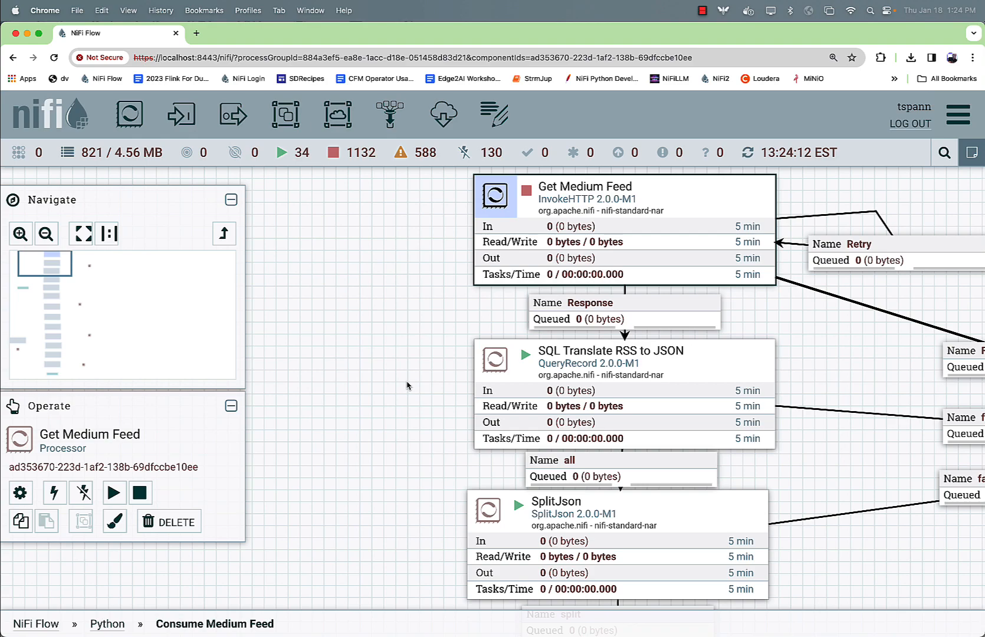
{"action": "left_click_drag", "start_coordinate": [340, 416], "coordinate": [429, 319]}
{"action": "left_click", "coordinate": [107, 623]}
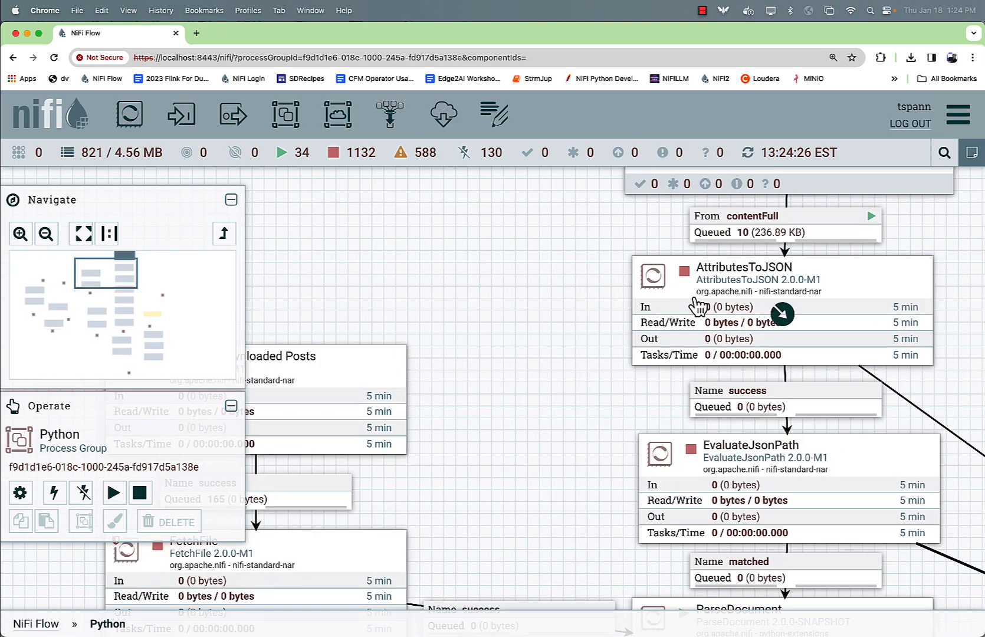
Step: Review the properties of the Medium Downloaded Posts ListFile processor, including its input directory, and leave them unsaved
{"action": "left_click_drag", "start_coordinate": [553, 376], "coordinate": [712, 277]}
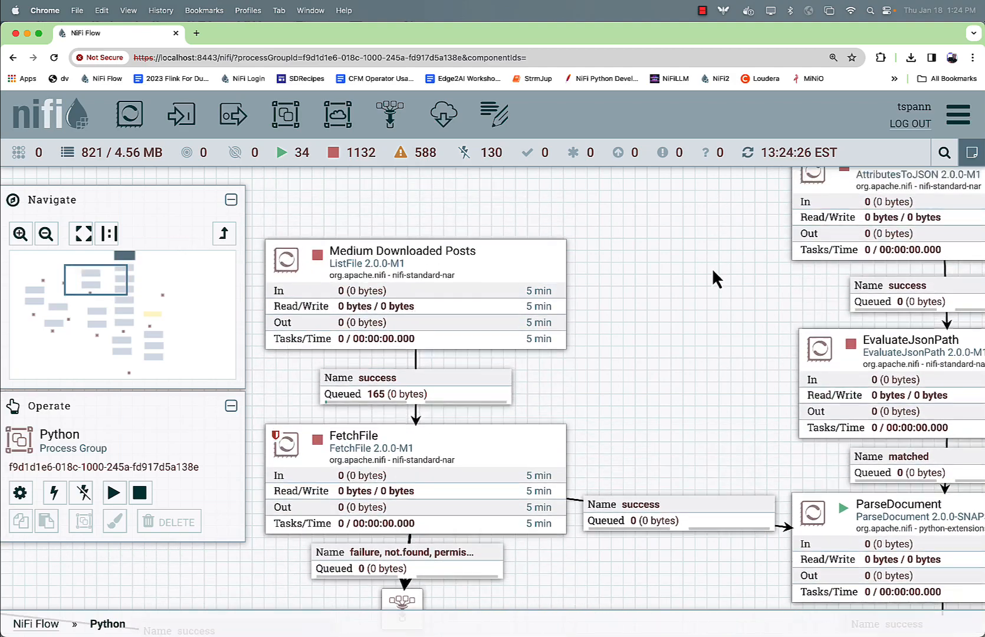
{"action": "right_click", "coordinate": [498, 285]}
{"action": "left_click", "coordinate": [509, 298]}
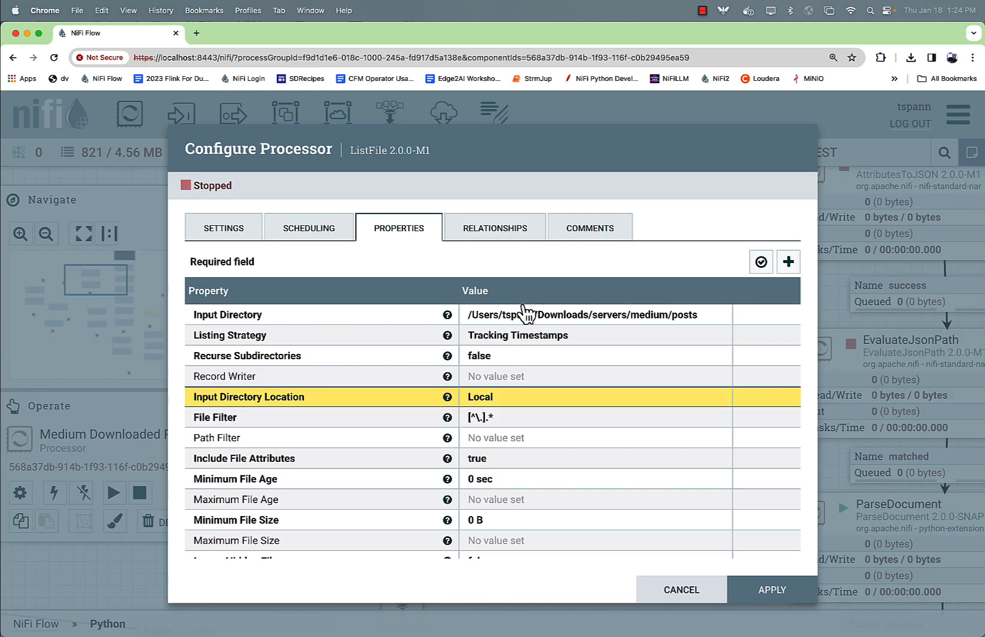
{"action": "left_click", "coordinate": [681, 589]}
Step: Run the FetchFile processor once and refresh the canvas
{"action": "scroll", "coordinate": [584, 435], "scroll_direction": "down", "scroll_amount": 3}
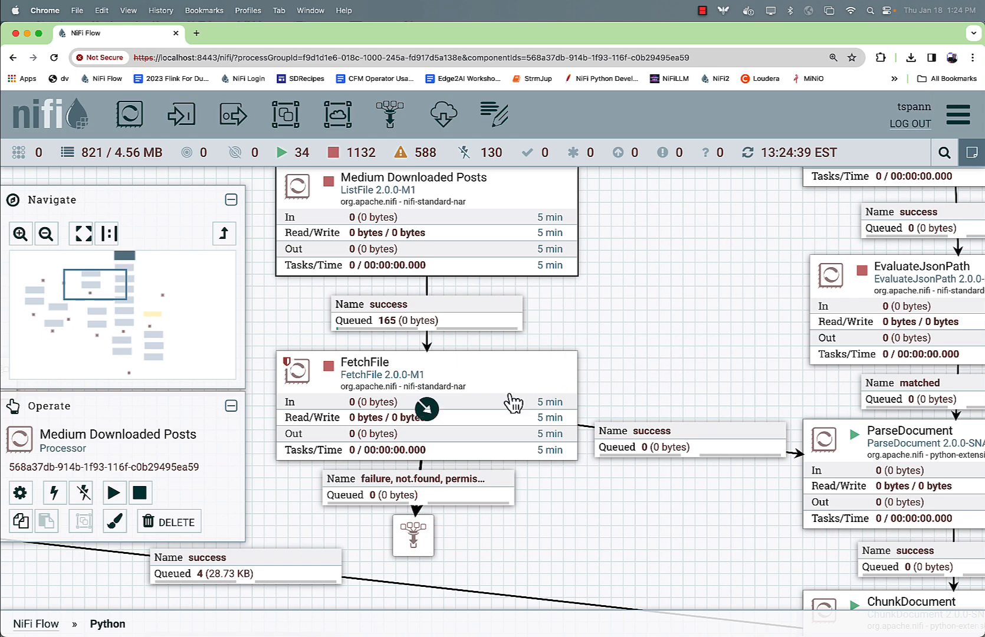
{"action": "right_click", "coordinate": [474, 402]}
{"action": "left_click", "coordinate": [511, 361]}
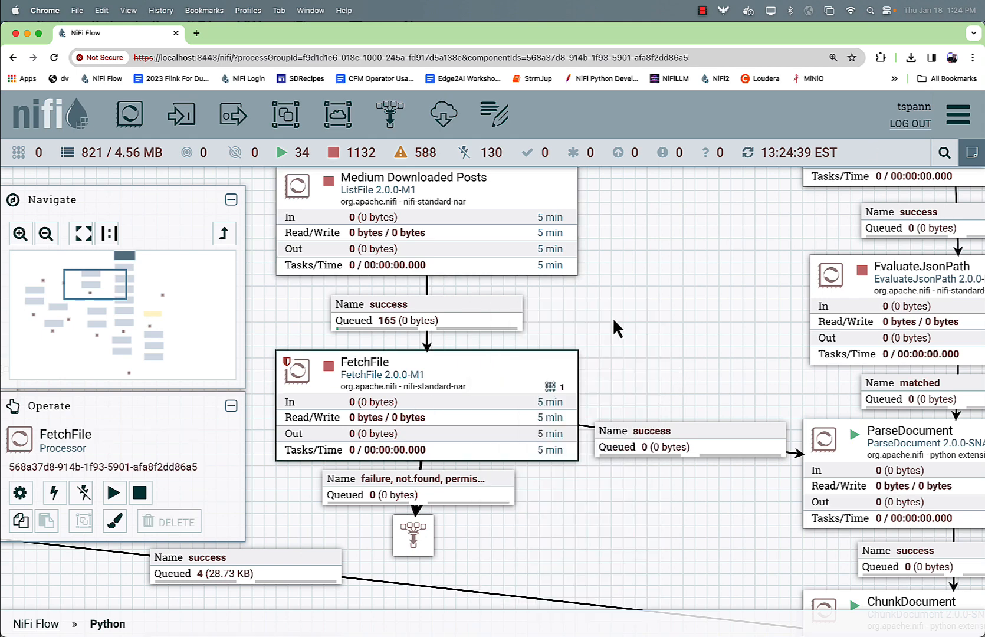
{"action": "right_click", "coordinate": [614, 310]}
{"action": "left_click", "coordinate": [649, 324]}
Step: Review the ParseDocument processor's properties, such as input format, element strategy and metadata fields
{"action": "left_click_drag", "start_coordinate": [678, 336], "coordinate": [462, 305]}
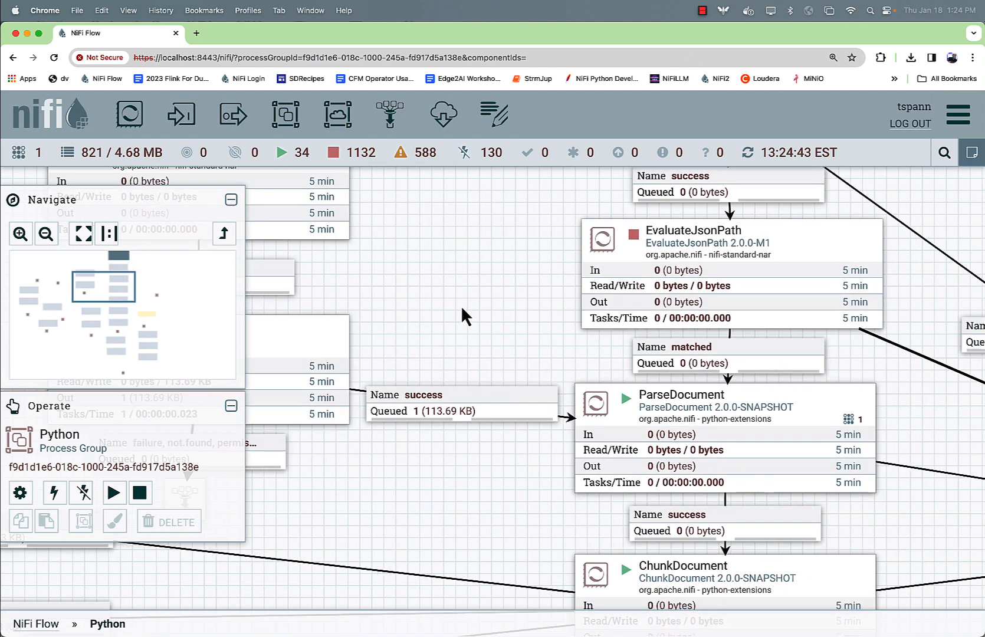
{"action": "left_click", "coordinate": [693, 408]}
{"action": "right_click", "coordinate": [647, 374]}
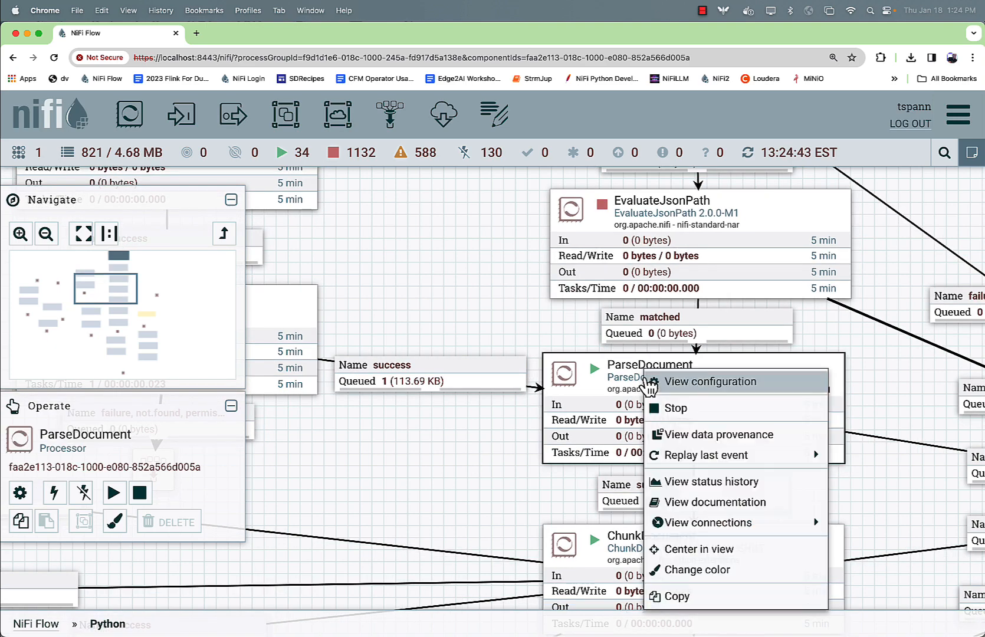
{"action": "left_click", "coordinate": [656, 385]}
{"action": "left_click", "coordinate": [398, 236]}
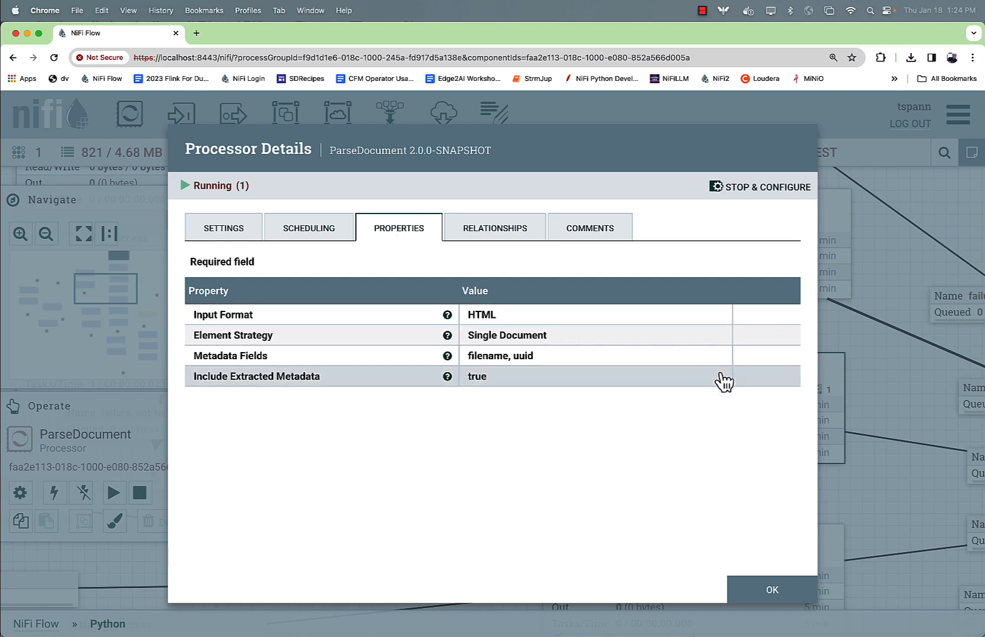
{"action": "left_click", "coordinate": [772, 589]}
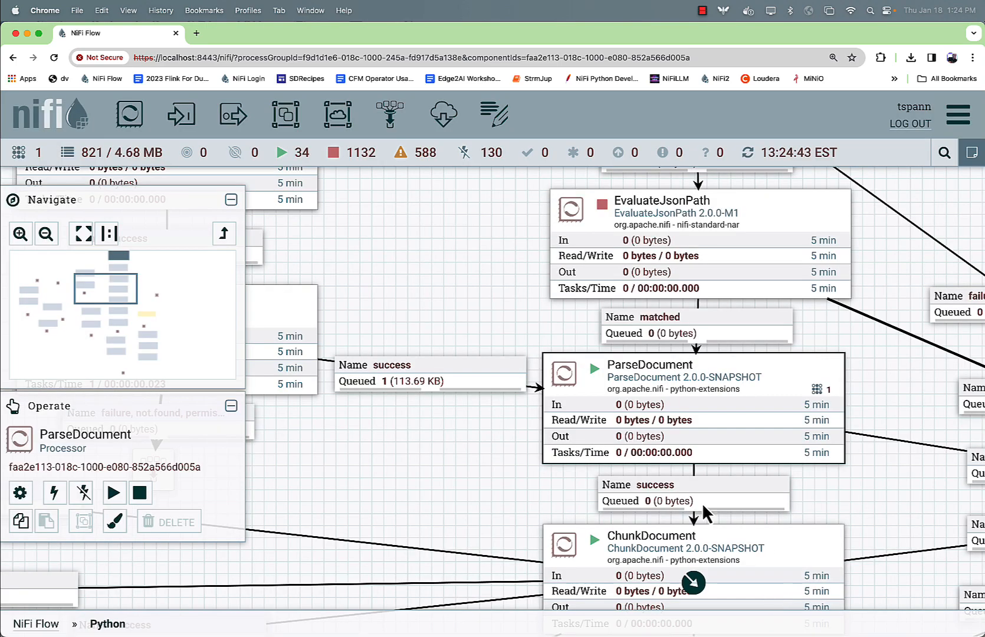
Step: View the configuration of the ChunkDocument processor and close it
{"action": "left_click_drag", "start_coordinate": [533, 510], "coordinate": [555, 373]}
{"action": "right_click", "coordinate": [614, 375]}
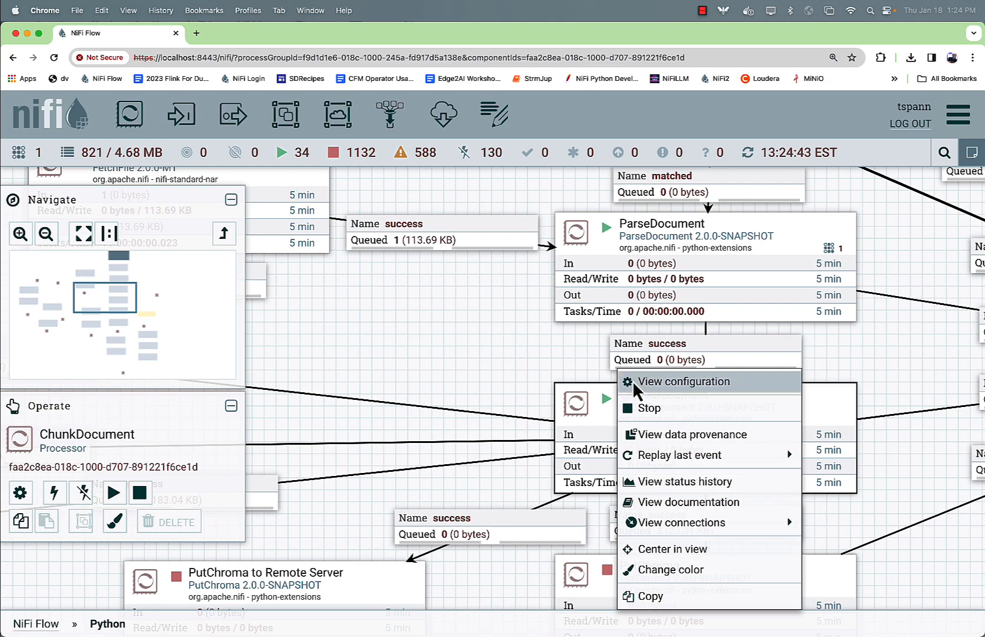
{"action": "left_click", "coordinate": [632, 380]}
{"action": "left_click", "coordinate": [784, 595]}
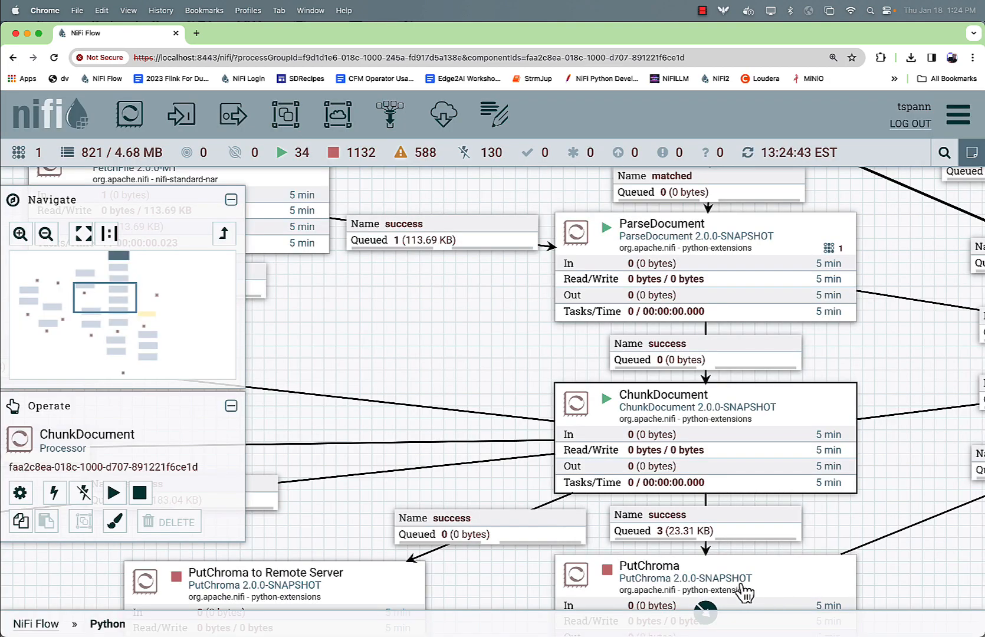
Step: Review the properties of the local PutChroma processor, including its connection strategy, directory and collection name
{"action": "left_click_drag", "start_coordinate": [506, 596], "coordinate": [676, 392]}
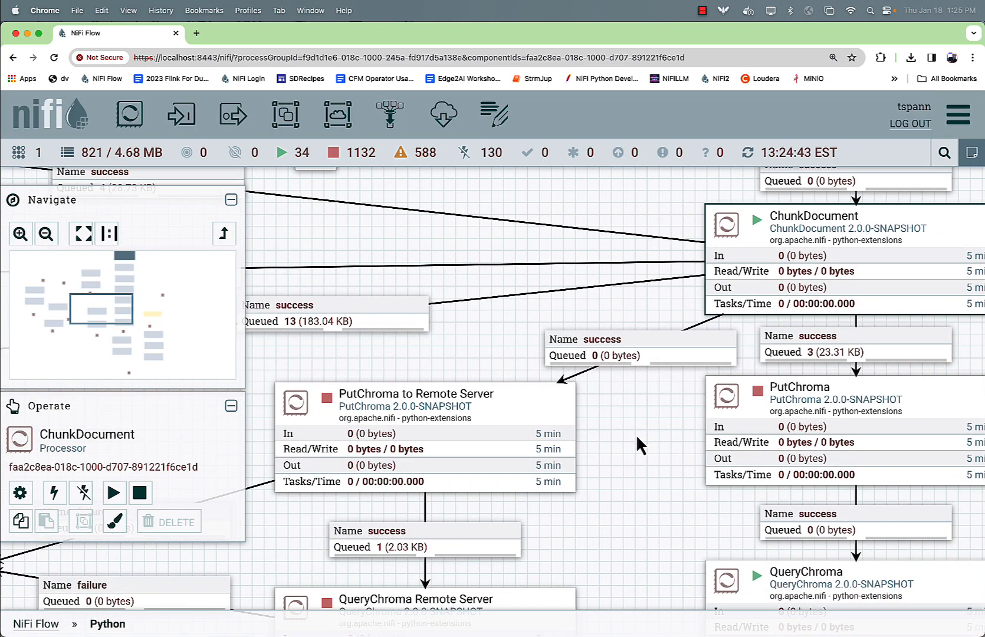
{"action": "left_click_drag", "start_coordinate": [635, 446], "coordinate": [550, 491]}
{"action": "right_click", "coordinate": [767, 472]}
{"action": "left_click", "coordinate": [747, 314]}
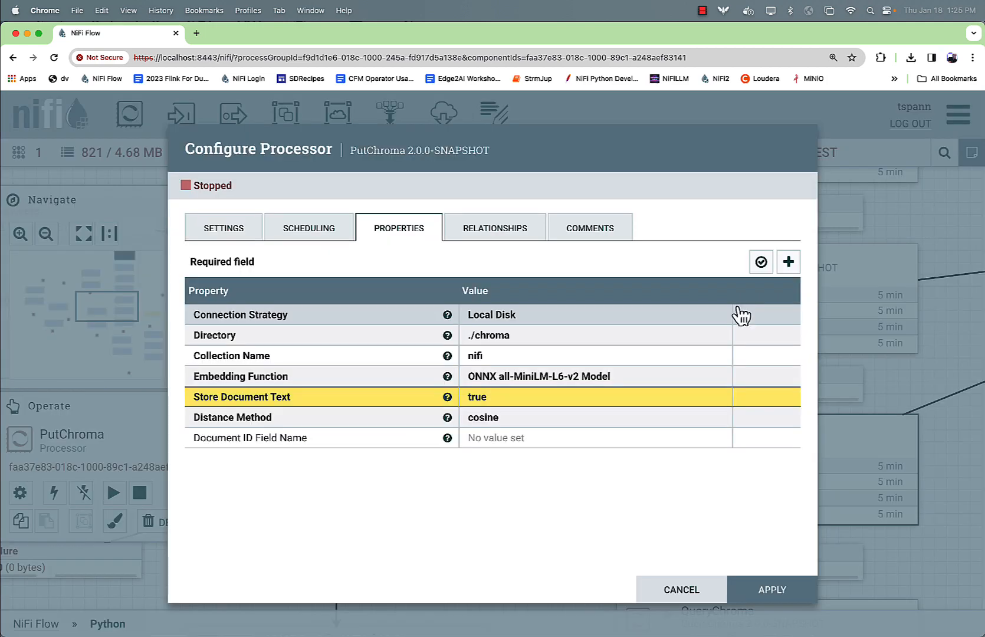
{"action": "left_click", "coordinate": [682, 589]}
Step: Run the local PutChroma processor once and refresh the canvas
{"action": "right_click", "coordinate": [737, 468]}
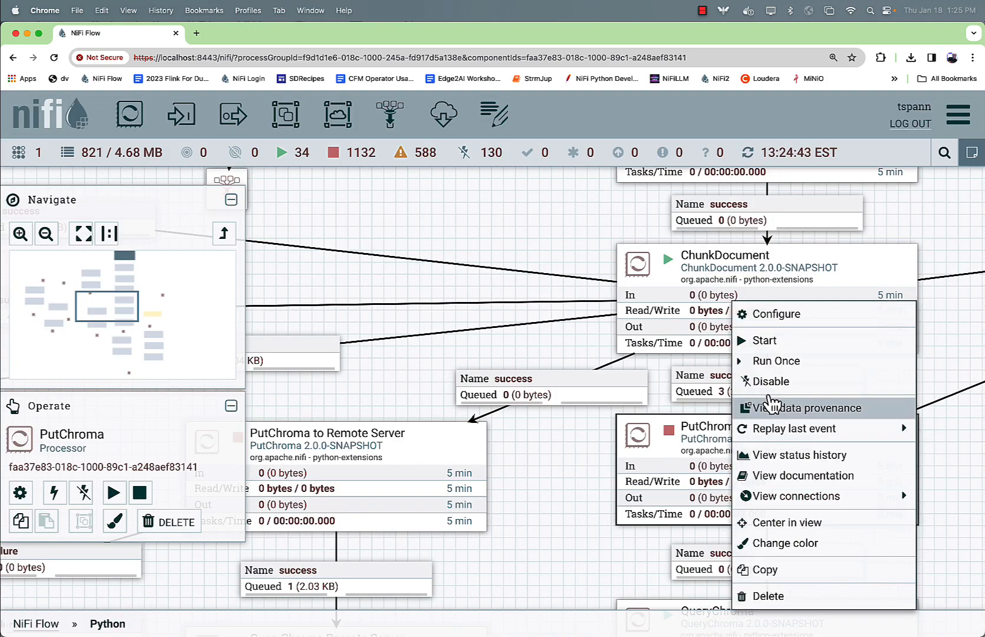
{"action": "left_click", "coordinate": [777, 364]}
{"action": "right_click", "coordinate": [497, 510]}
{"action": "left_click", "coordinate": [512, 364]}
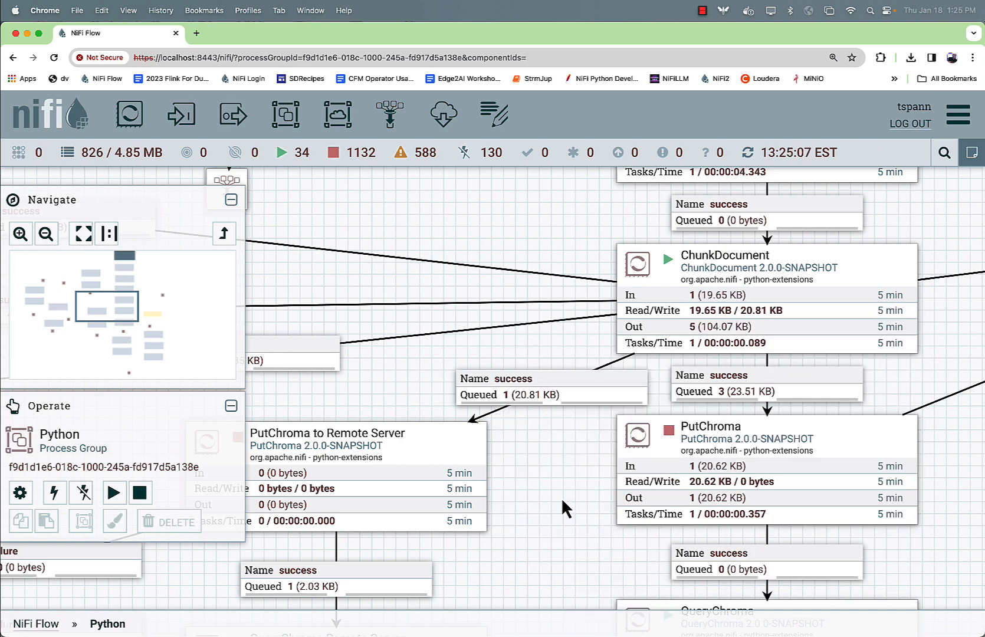
Step: Select the PutChroma to Remote Server processor
{"action": "left_click_drag", "start_coordinate": [561, 498], "coordinate": [703, 427]}
{"action": "left_click", "coordinate": [538, 386]}
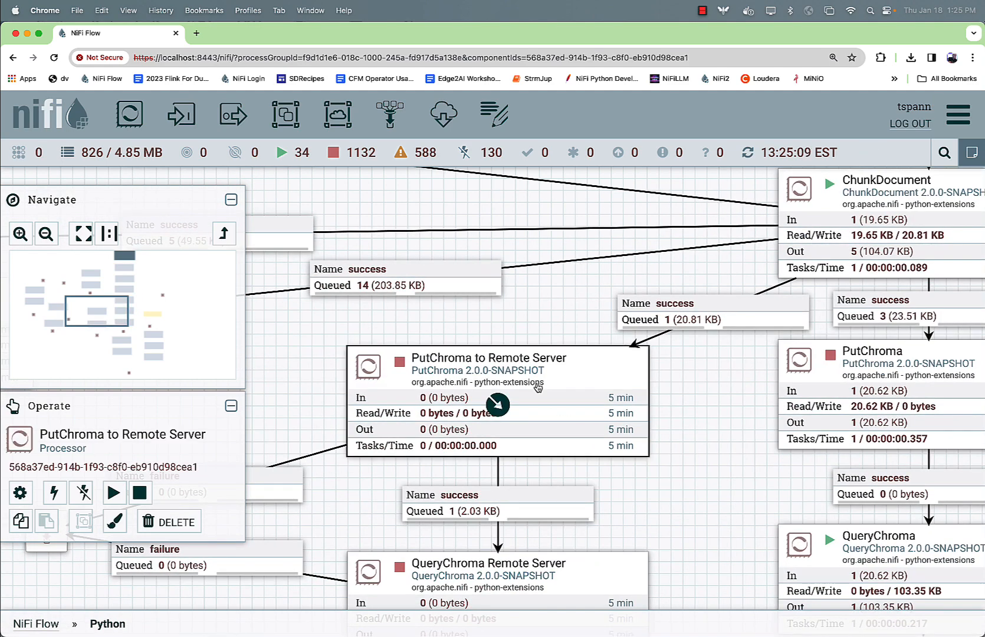
{"action": "key", "text": "super+Tab"}
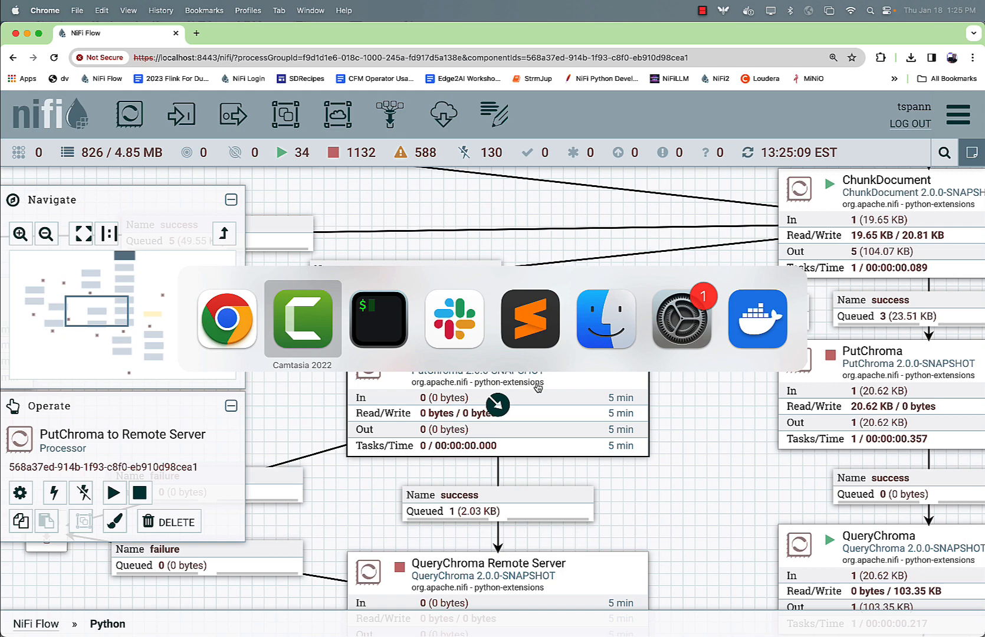
{"action": "key", "text": "super+Tab"}
{"action": "key", "text": "super+Tab"}
{"action": "key", "text": "super+Tab"}
{"action": "key", "text": "super+Tab"}
{"action": "key", "text": "super+Tab"}
{"action": "key", "text": "super+Tab"}
{"action": "key", "text": "super+Tab"}
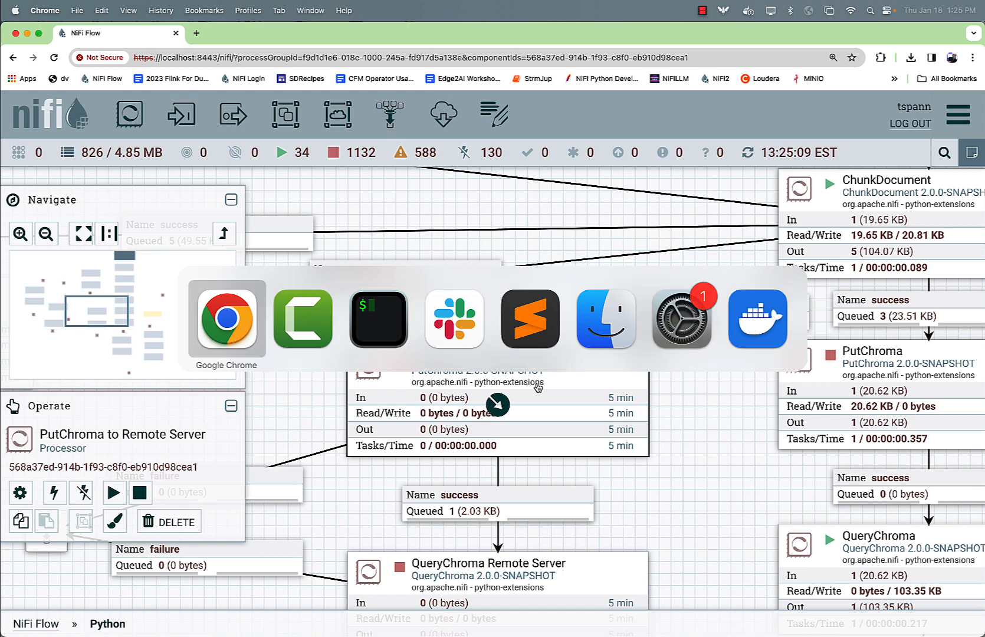
Step: Run the PutChroma to Remote Server processor once and refresh the canvas
{"action": "right_click", "coordinate": [502, 384]}
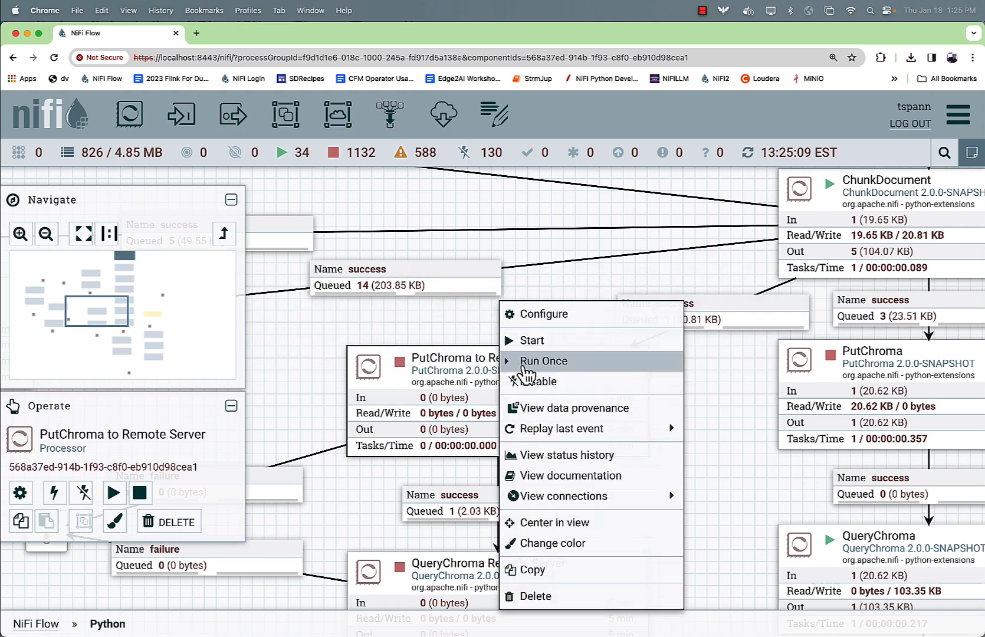
{"action": "left_click", "coordinate": [524, 361]}
{"action": "right_click", "coordinate": [526, 335]}
{"action": "left_click", "coordinate": [538, 342]}
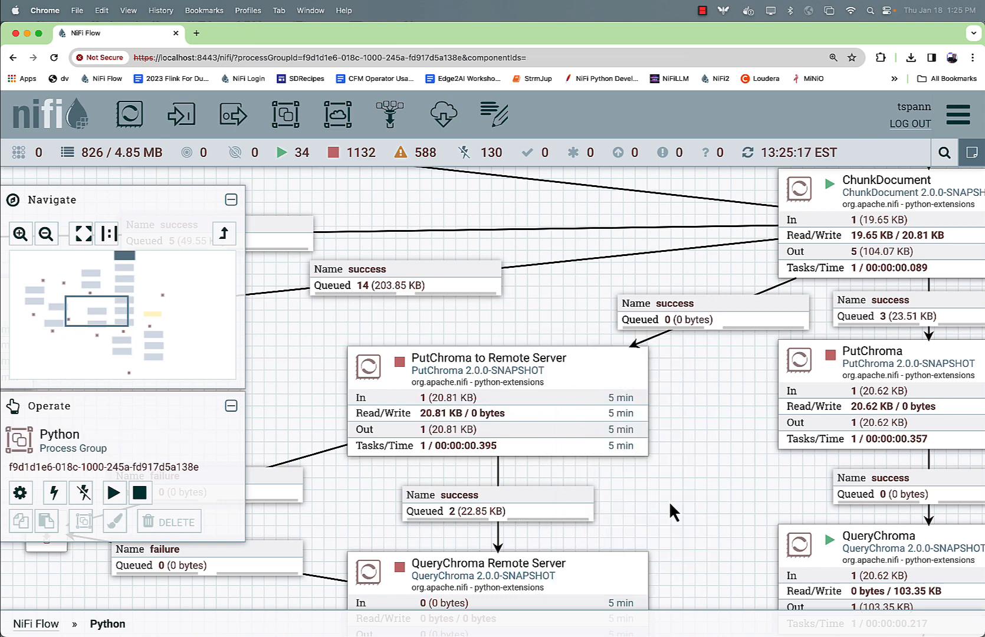
Step: Review the connection properties of the PutChroma to Remote Server processor, including hostname, port, transport protocol and authentication strategy
{"action": "left_click_drag", "start_coordinate": [671, 510], "coordinate": [660, 398]}
{"action": "right_click", "coordinate": [577, 279]}
{"action": "left_click", "coordinate": [598, 289]}
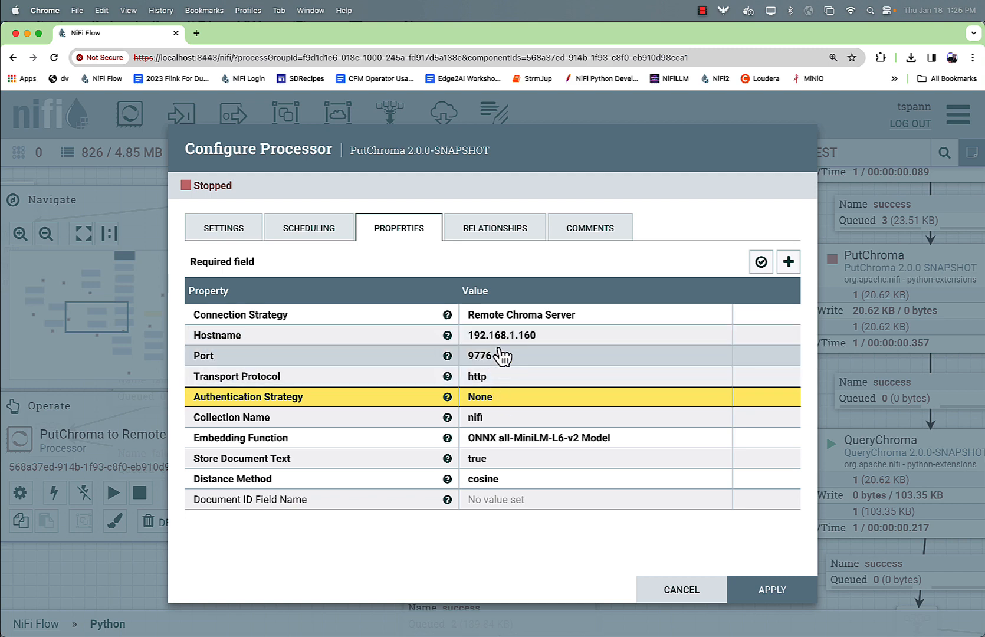
{"action": "left_click", "coordinate": [668, 593]}
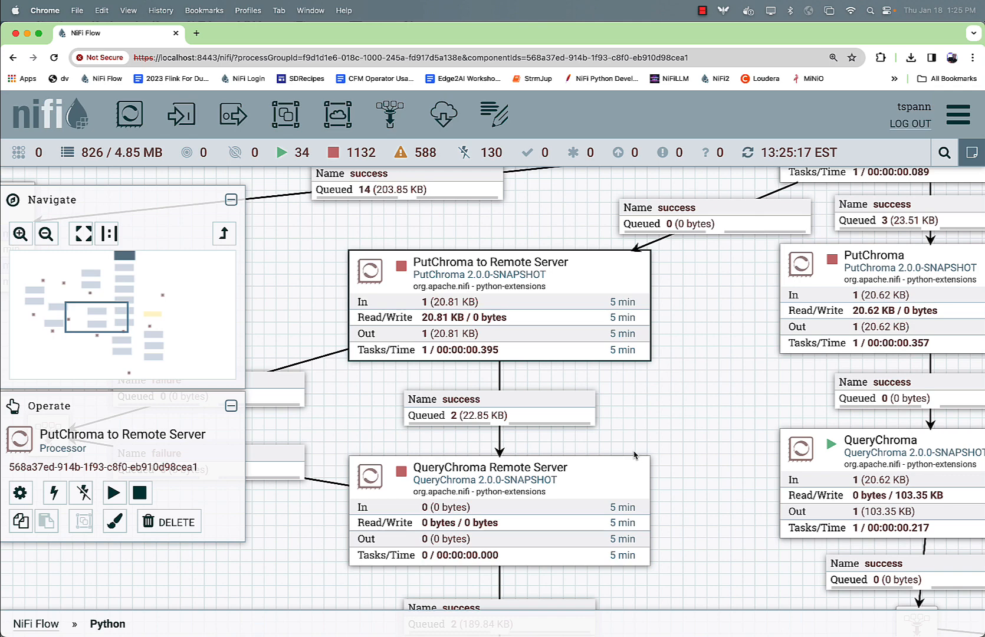
Step: Set the QueryChroma Remote Server processor's Connection Strategy to Remote Chroma Server and apply the change
{"action": "left_click_drag", "start_coordinate": [658, 441], "coordinate": [670, 356]}
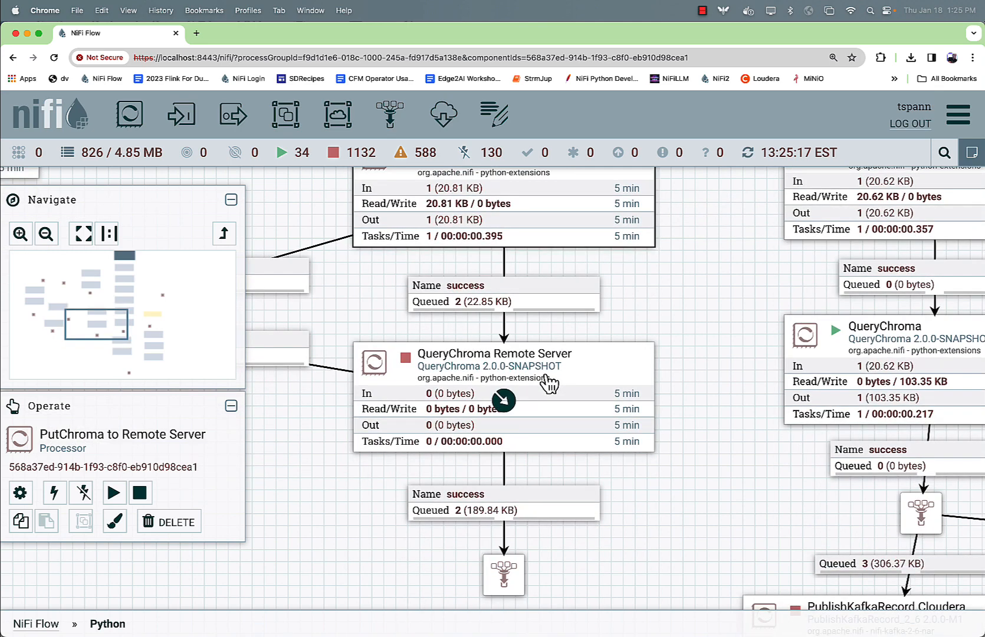
{"action": "right_click", "coordinate": [548, 389]}
{"action": "left_click", "coordinate": [581, 314]}
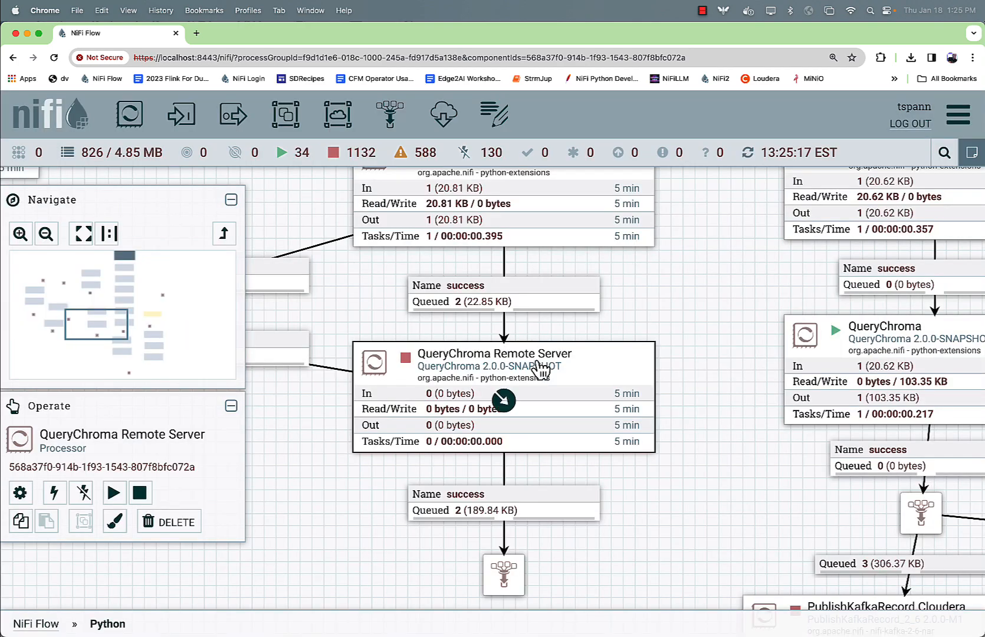
{"action": "right_click", "coordinate": [539, 372]}
{"action": "left_click", "coordinate": [577, 319]}
{"action": "left_click", "coordinate": [502, 318]}
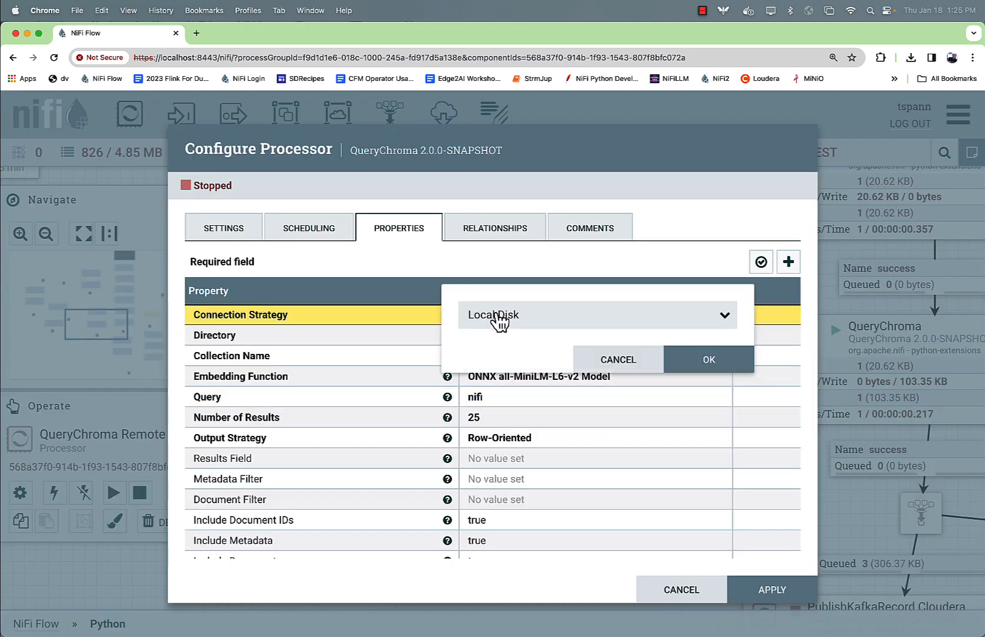
{"action": "left_click", "coordinate": [503, 317]}
{"action": "left_click", "coordinate": [503, 345]}
{"action": "left_click", "coordinate": [705, 361]}
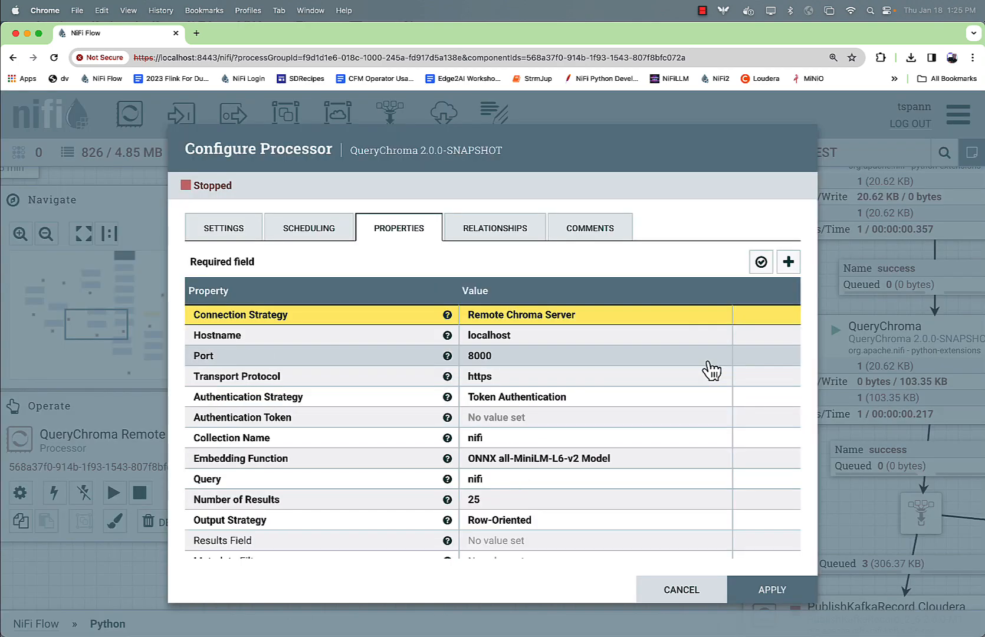
{"action": "left_click", "coordinate": [772, 585]}
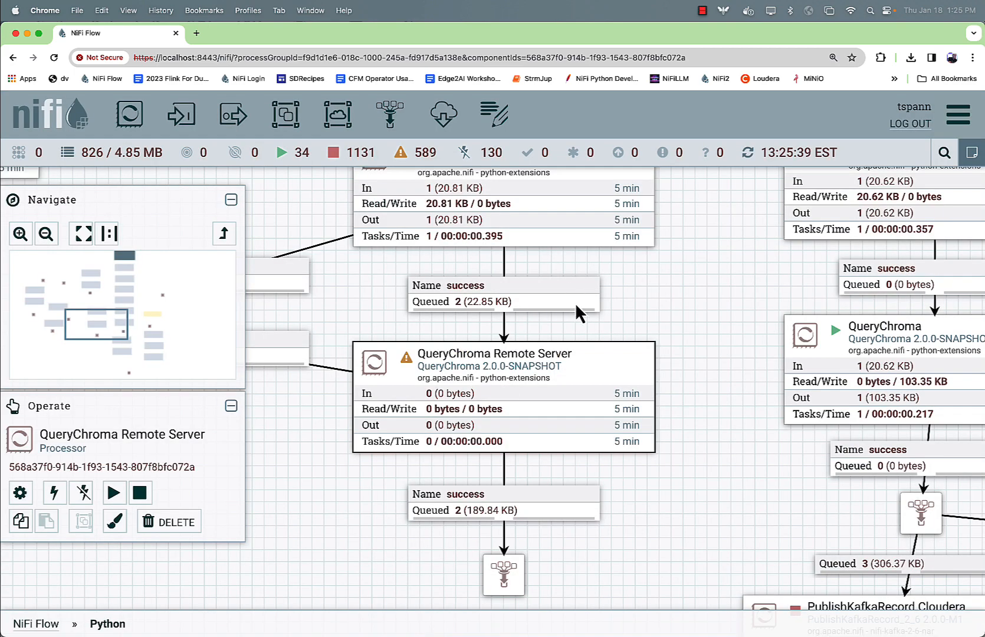
Step: Copy the hostname 192.168.1.160 from the PutChroma to Remote Server processor's properties and close its configuration
{"action": "right_click", "coordinate": [566, 208]}
{"action": "left_click", "coordinate": [591, 216]}
{"action": "left_click", "coordinate": [528, 335]}
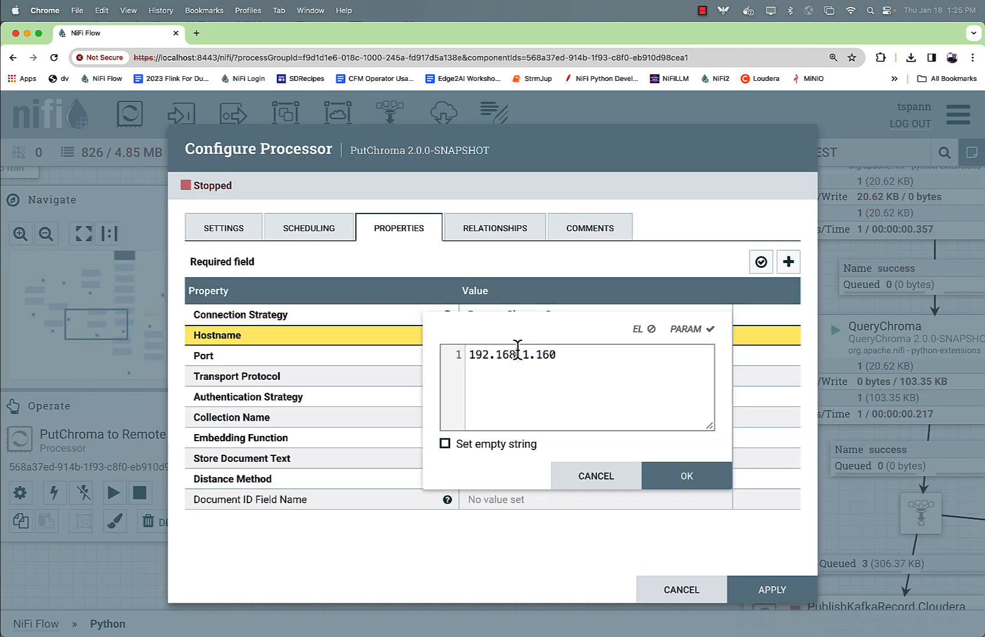
{"action": "triple_click", "coordinate": [517, 352]}
{"action": "key", "text": "super+c"}
{"action": "left_click", "coordinate": [706, 480]}
{"action": "key", "text": "Escape"}
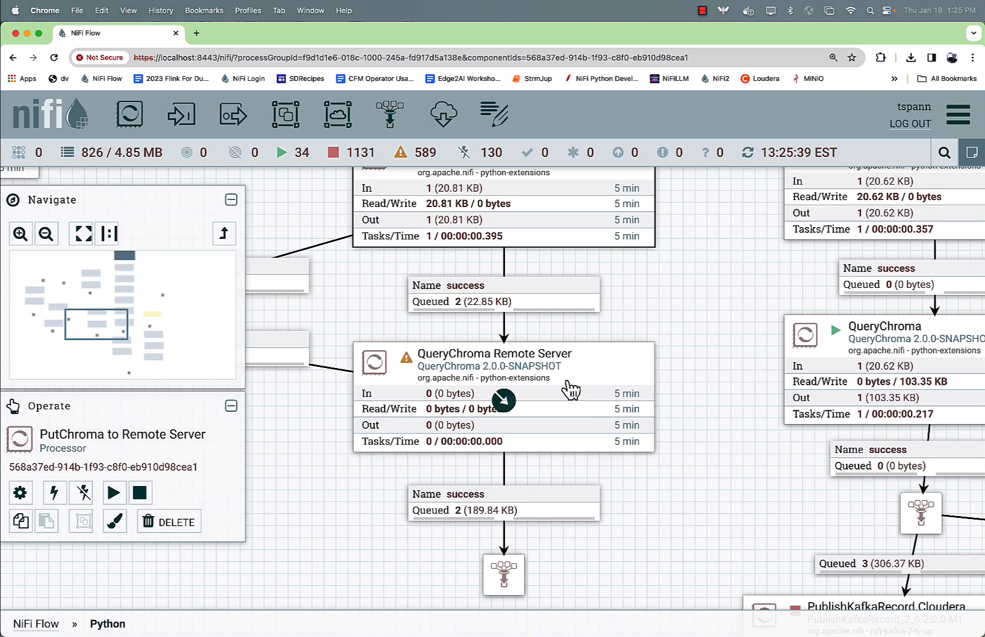
Step: Set the QueryChroma Remote Server processor's Hostname to 192.168.1.160 and apply the change
{"action": "left_click", "coordinate": [567, 386]}
{"action": "right_click", "coordinate": [565, 342]}
{"action": "left_click", "coordinate": [590, 353]}
{"action": "left_click", "coordinate": [519, 335]}
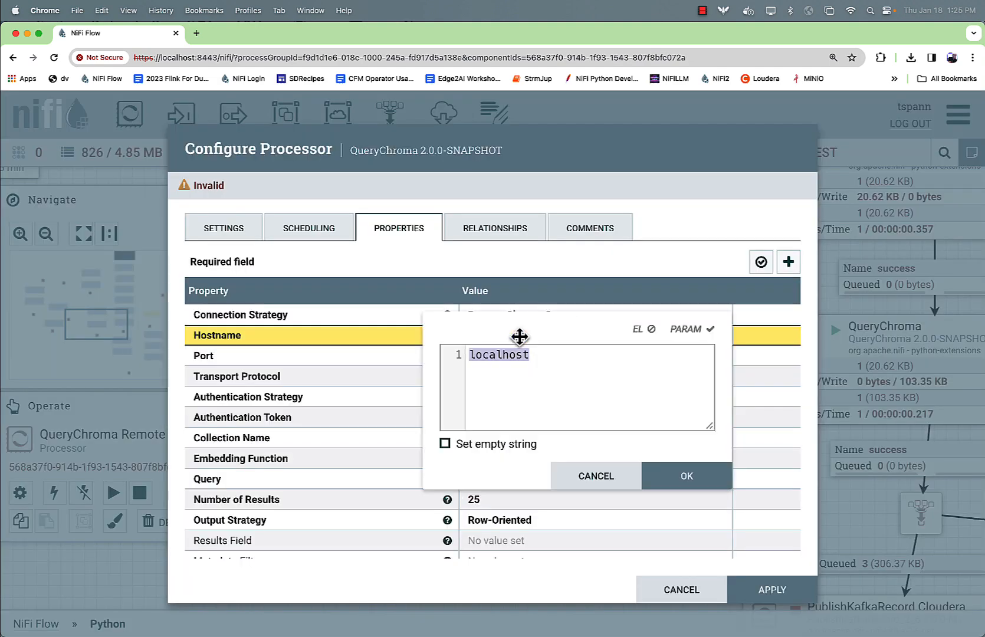
{"action": "key", "text": "super+v"}
{"action": "key", "text": "Return"}
{"action": "left_click", "coordinate": [768, 590]}
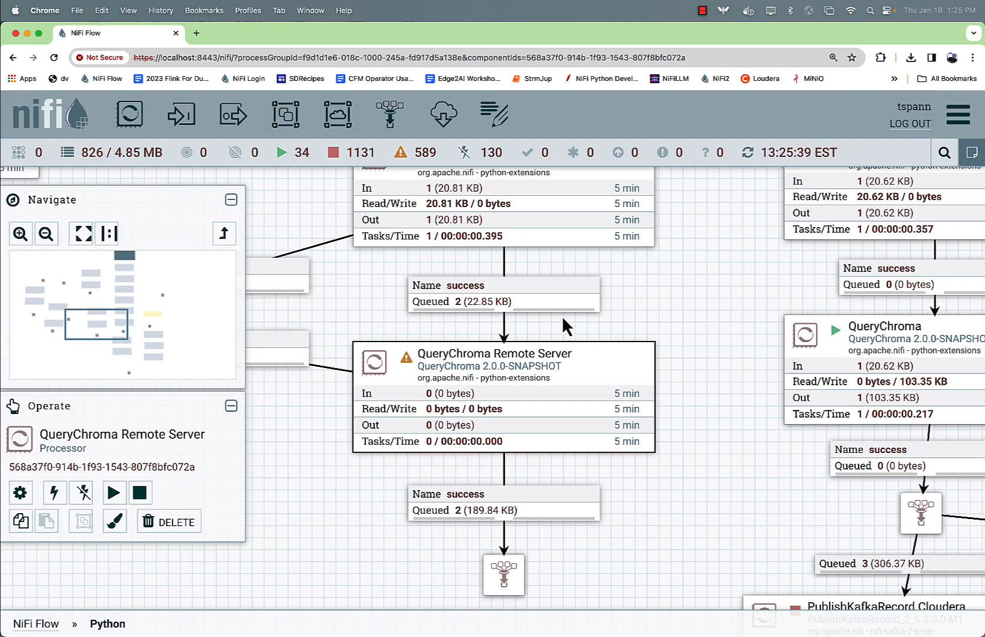
Step: Copy the port 9776 from the PutChroma to Remote Server processor's properties and close its configuration
{"action": "right_click", "coordinate": [557, 208]}
{"action": "left_click", "coordinate": [567, 217]}
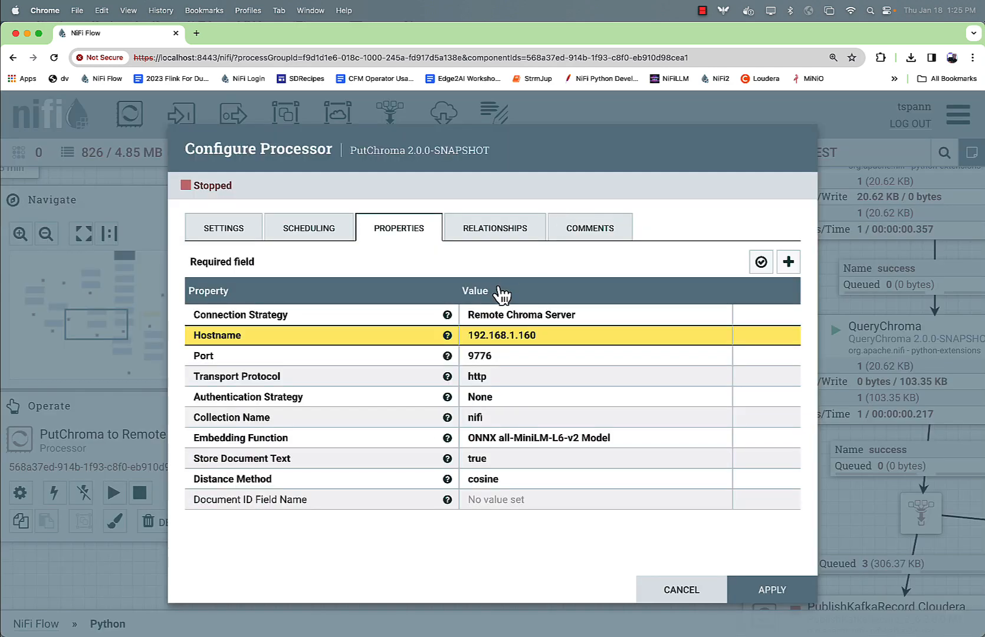
{"action": "left_click", "coordinate": [498, 369]}
{"action": "key", "text": "super+c"}
{"action": "key", "text": "Escape"}
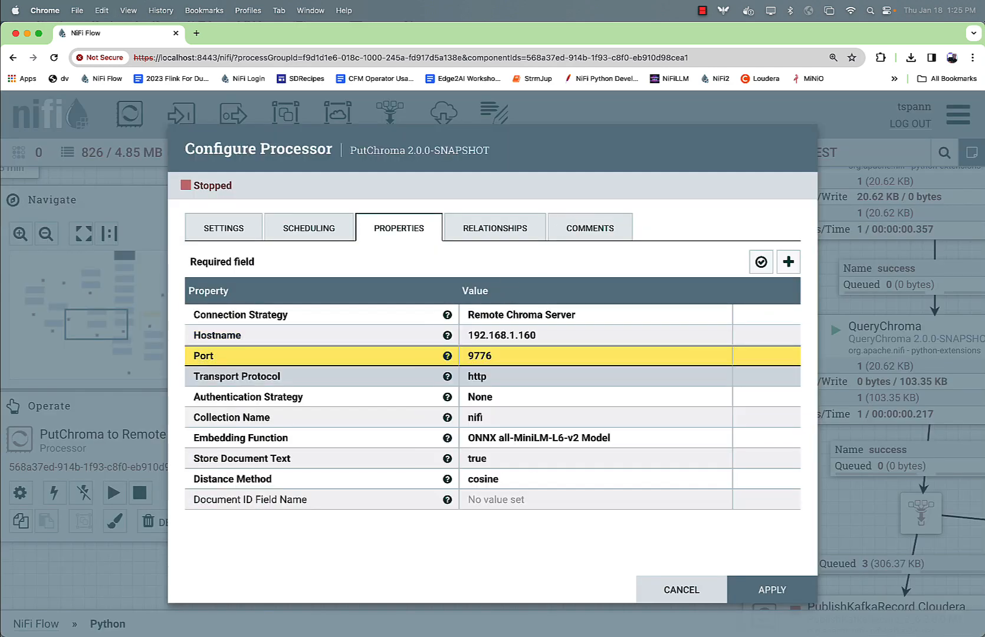
{"action": "key", "text": "Escape"}
Step: Set the QueryChroma Remote Server processor's Port to 9776
{"action": "right_click", "coordinate": [560, 365]}
{"action": "left_click", "coordinate": [581, 355]}
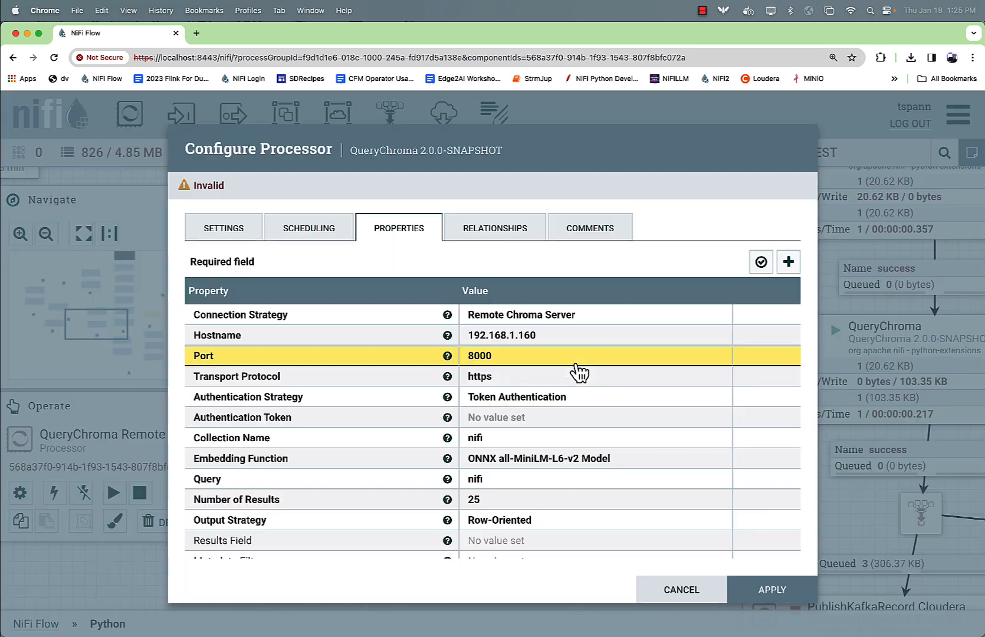
{"action": "left_click", "coordinate": [510, 366]}
{"action": "key", "text": "super+v"}
{"action": "key", "text": "Return"}
Step: Set the QueryChroma Remote Server processor's Transport Protocol to http
{"action": "left_click", "coordinate": [487, 376]}
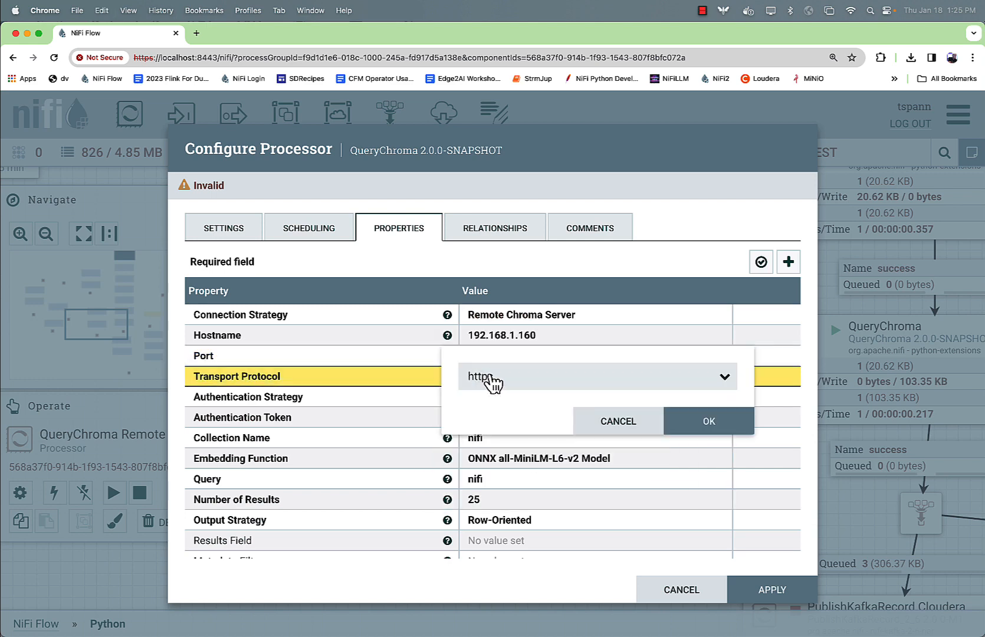
{"action": "left_click", "coordinate": [513, 381]}
{"action": "left_click", "coordinate": [493, 428]}
{"action": "left_click", "coordinate": [492, 390]}
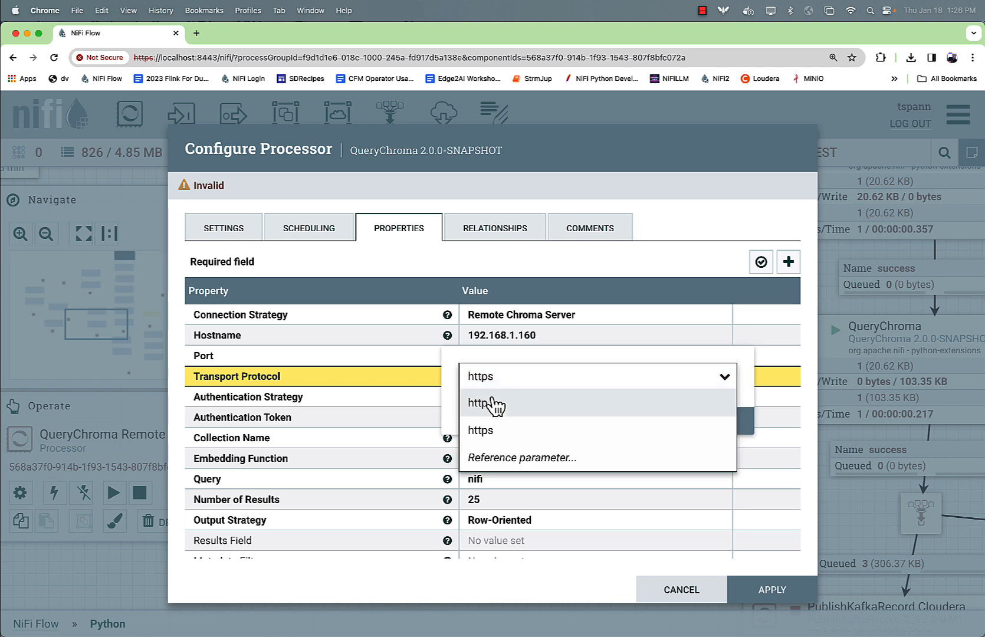
{"action": "left_click", "coordinate": [496, 405]}
{"action": "left_click", "coordinate": [698, 420]}
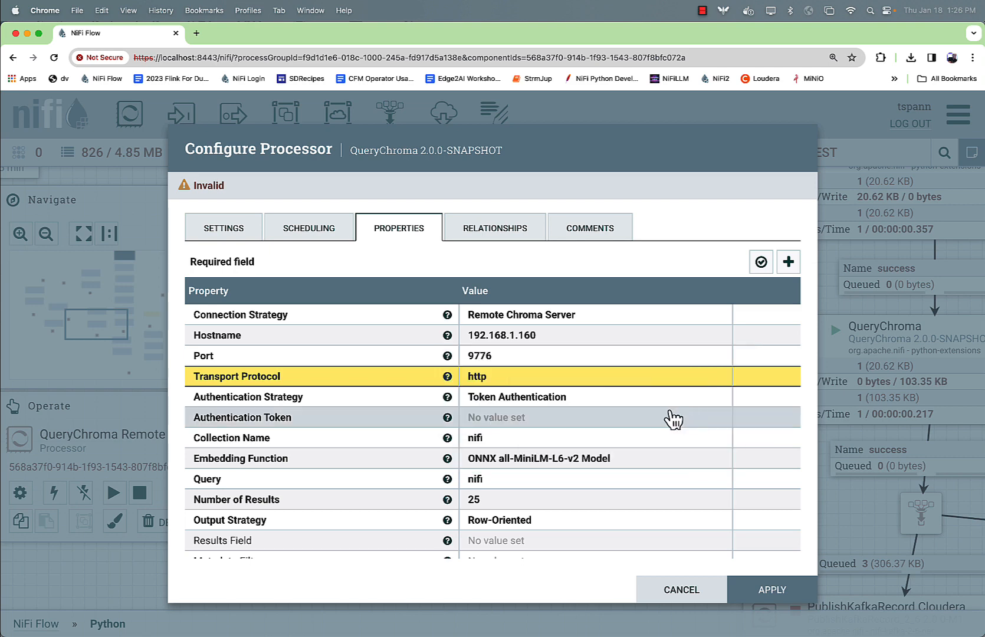
Step: Set the QueryChroma Remote Server processor's Authentication Strategy to None and apply the configuration
{"action": "left_click", "coordinate": [522, 397]}
{"action": "left_click", "coordinate": [522, 396]}
{"action": "left_click", "coordinate": [502, 476]}
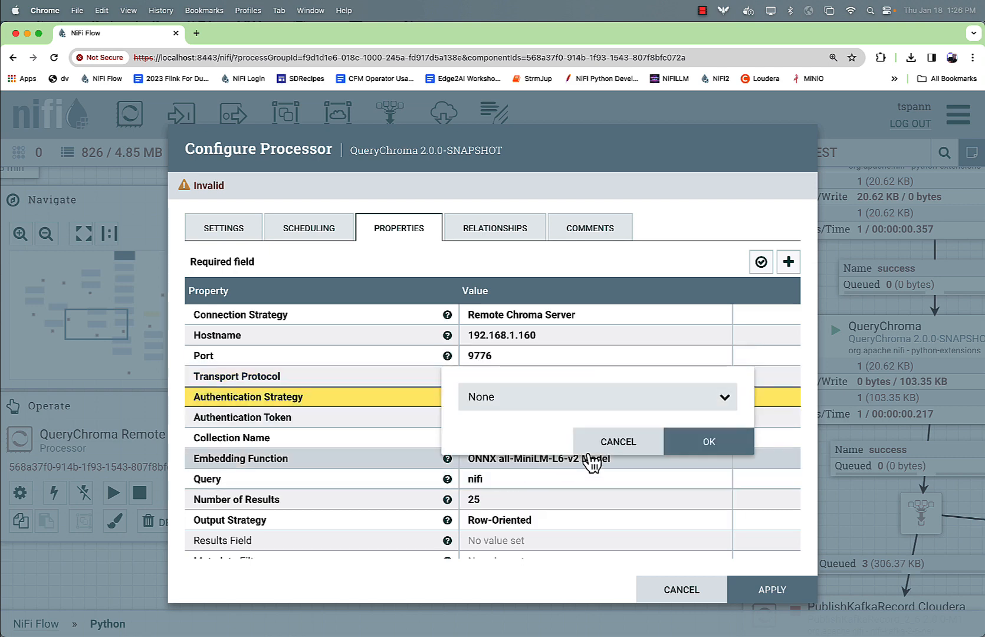
{"action": "left_click", "coordinate": [701, 443]}
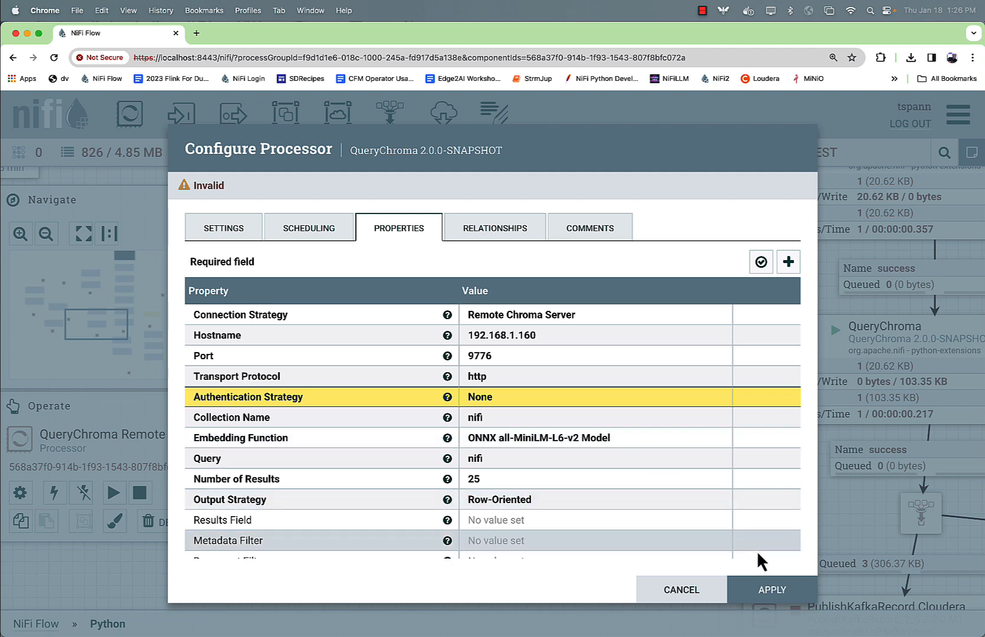
{"action": "left_click", "coordinate": [768, 592]}
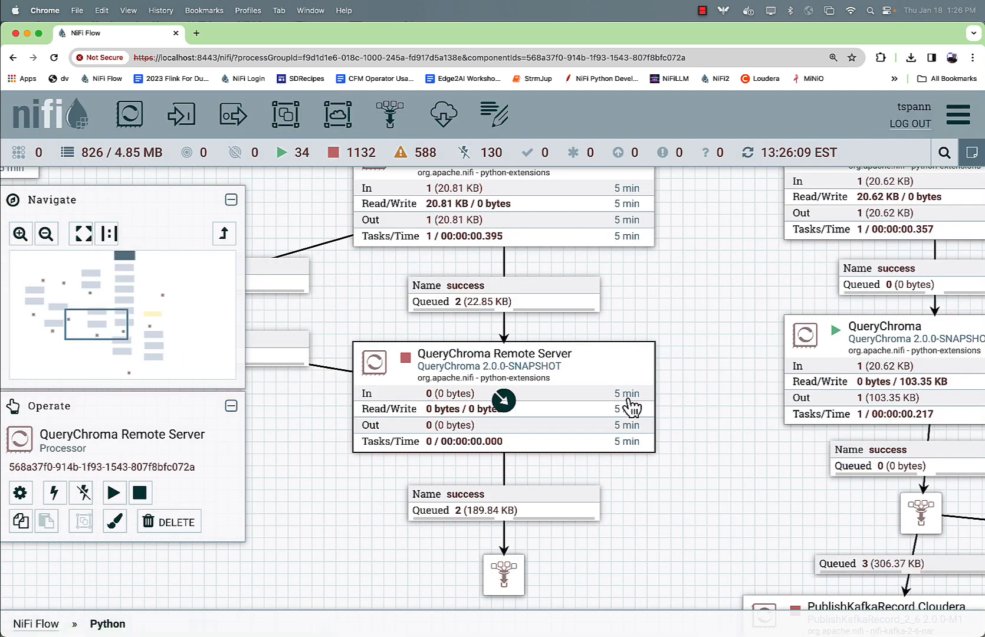
Step: Run the QueryChroma Remote Server processor once, two times in a row, refreshing the canvas after each run
{"action": "right_click", "coordinate": [577, 364]}
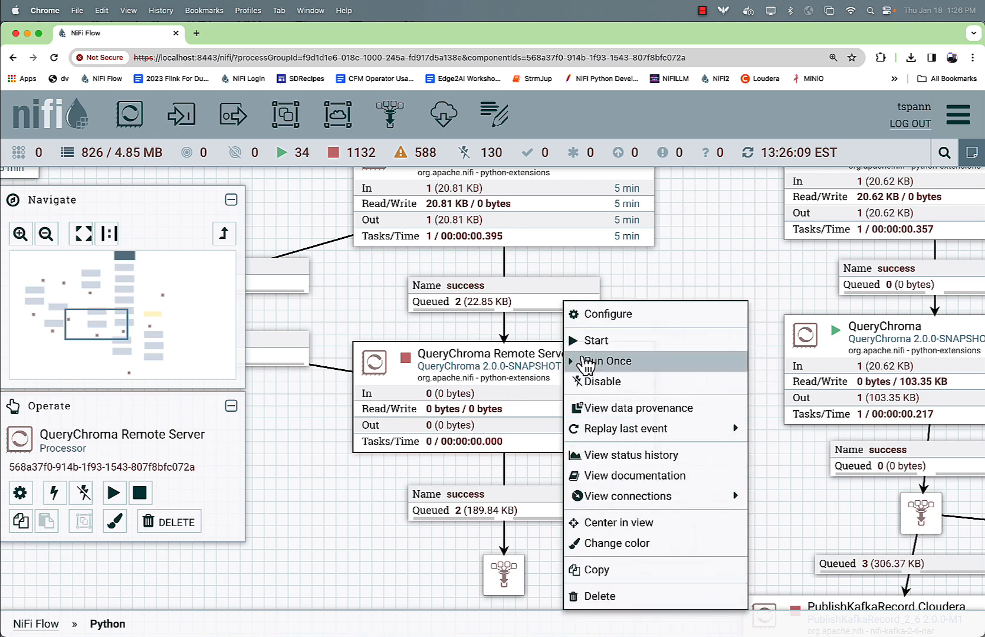
{"action": "left_click", "coordinate": [586, 362]}
{"action": "right_click", "coordinate": [653, 296]}
{"action": "left_click", "coordinate": [665, 305]}
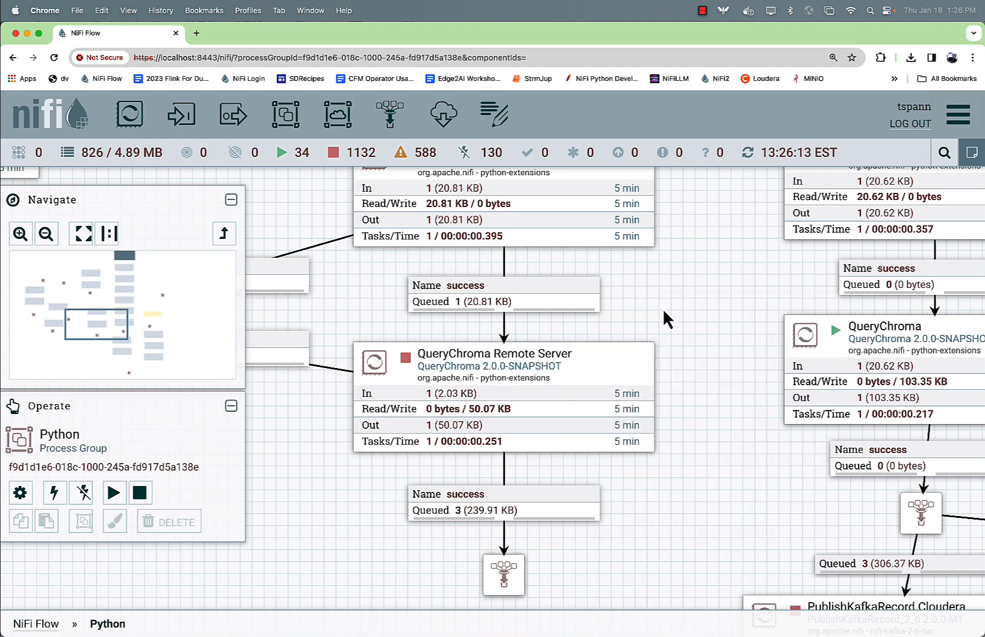
{"action": "right_click", "coordinate": [557, 386]}
{"action": "left_click", "coordinate": [565, 359]}
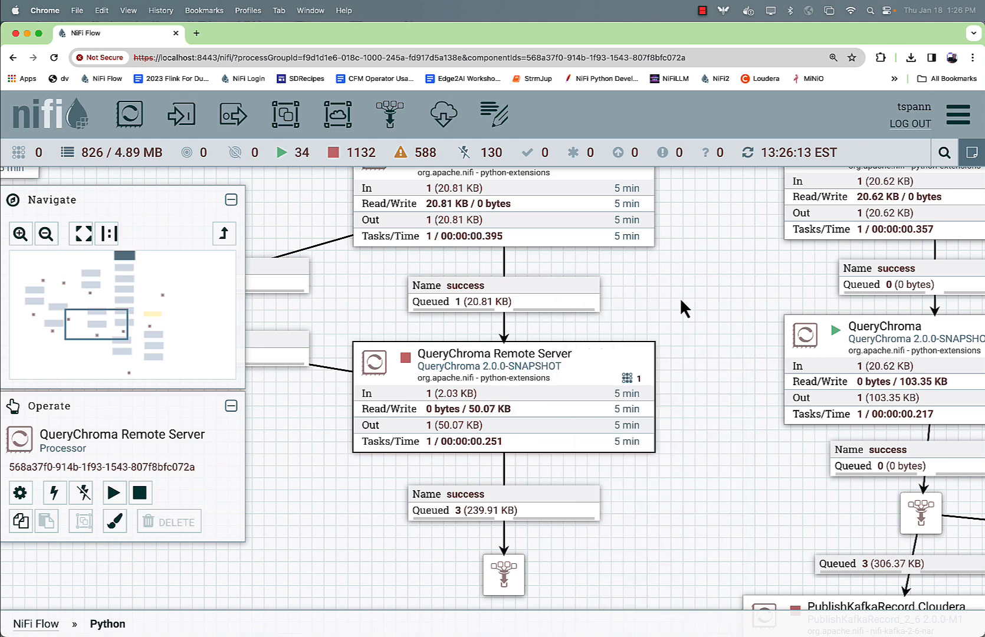
{"action": "right_click", "coordinate": [682, 307]}
{"action": "left_click", "coordinate": [694, 309]}
Step: List the success queue below QueryChroma Remote Server and inspect the details and attributes of the flowfile in position 4
{"action": "right_click", "coordinate": [485, 519]}
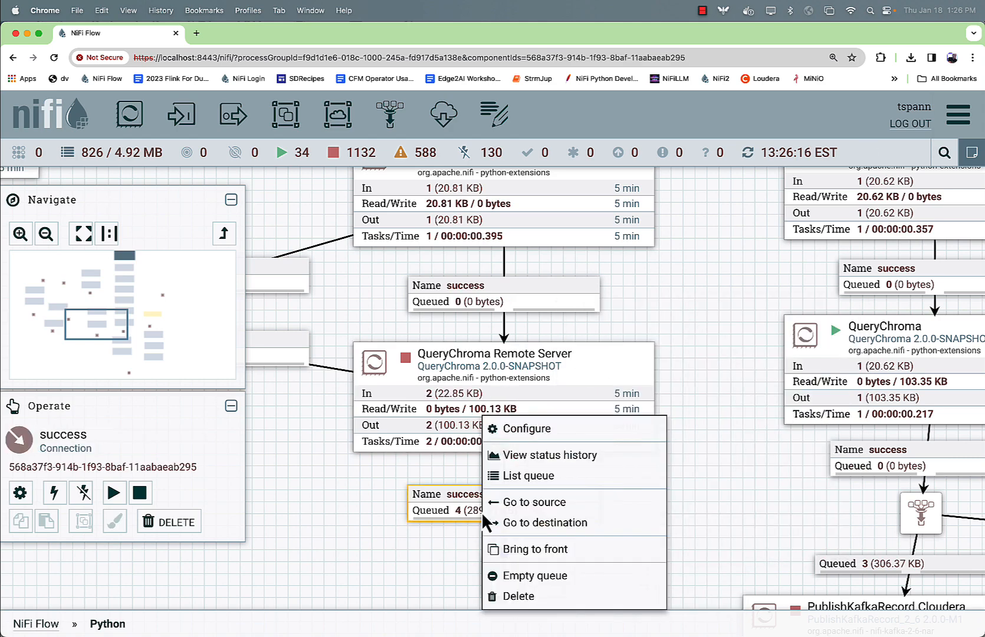
{"action": "left_click", "coordinate": [513, 483]}
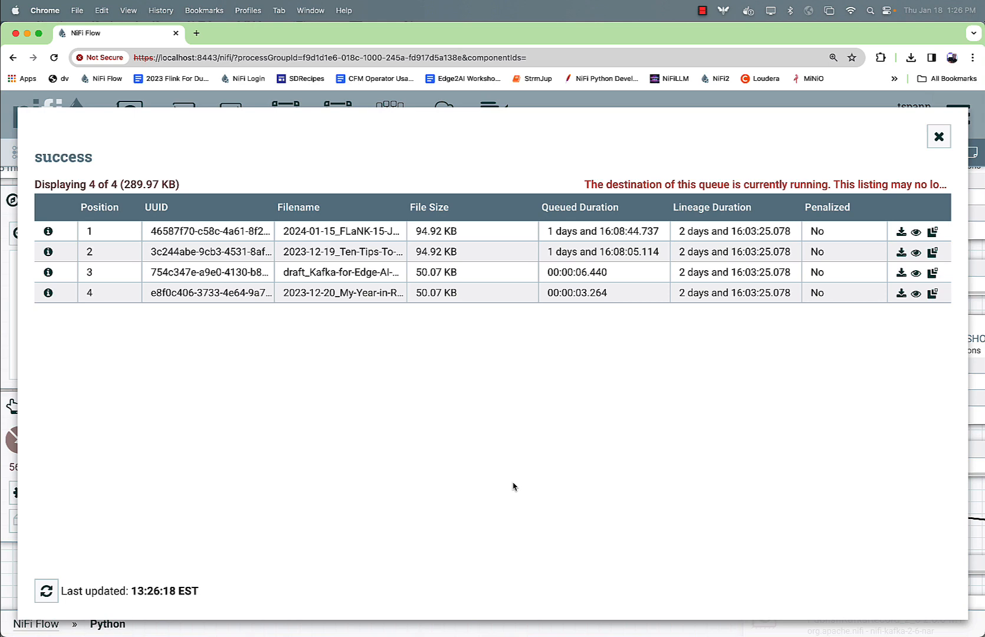
{"action": "left_click", "coordinate": [48, 293]}
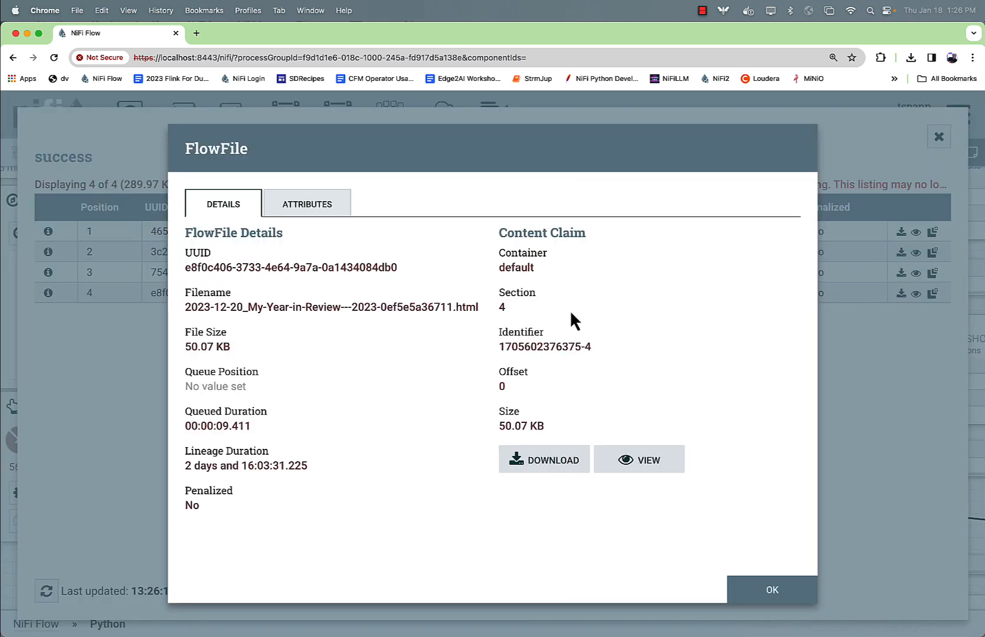
{"action": "left_click", "coordinate": [333, 206]}
{"action": "scroll", "coordinate": [329, 296], "scroll_direction": "down", "scroll_amount": 5}
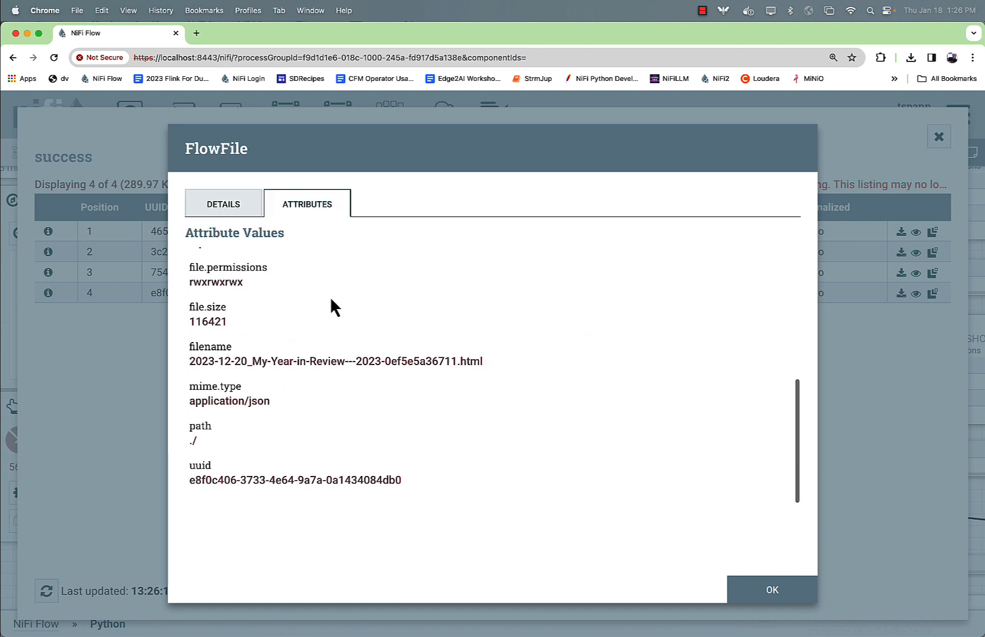
{"action": "left_click", "coordinate": [238, 211]}
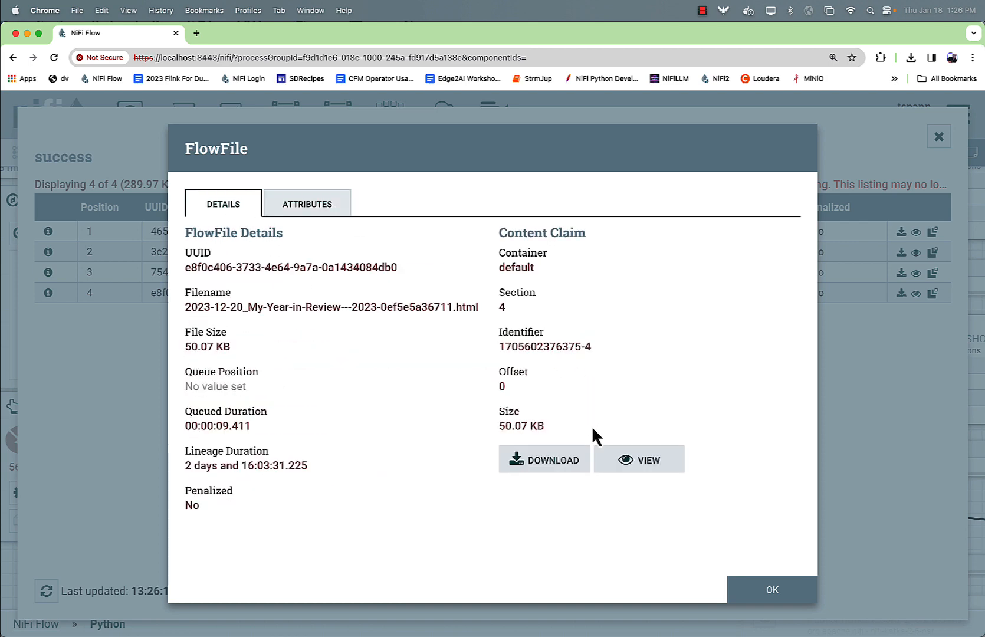
Step: View the content of the 2023-12-20 My-Year-in-Review flowfile, then close the content viewer and the queue listing
{"action": "left_click", "coordinate": [615, 463]}
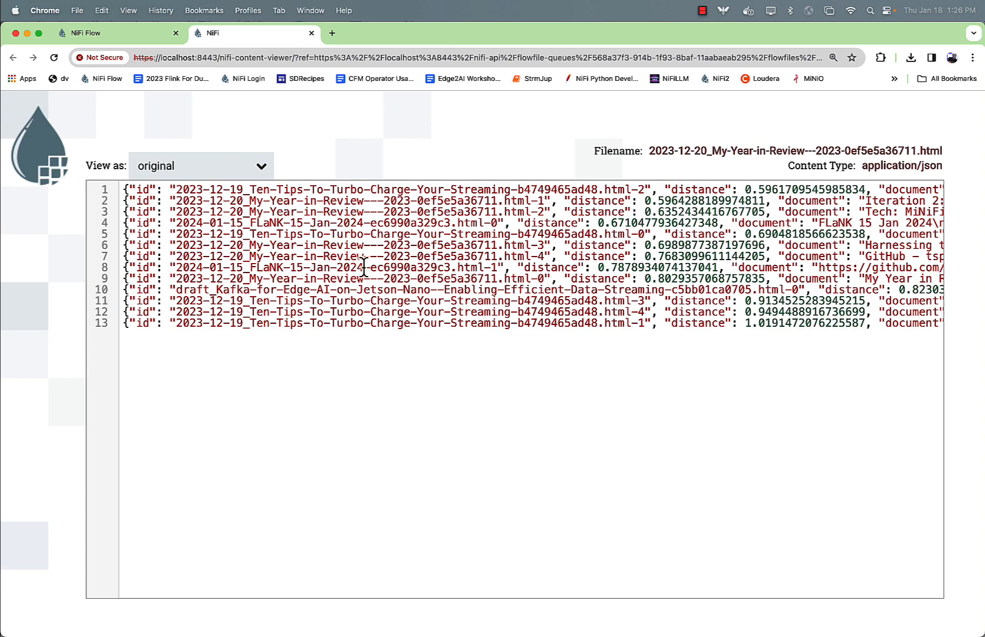
{"action": "scroll", "coordinate": [364, 266], "scroll_direction": "right", "scroll_amount": 15}
{"action": "scroll", "coordinate": [364, 266], "scroll_direction": "left", "scroll_amount": 15}
{"action": "left_click", "coordinate": [312, 33]}
{"action": "key", "text": "Escape"}
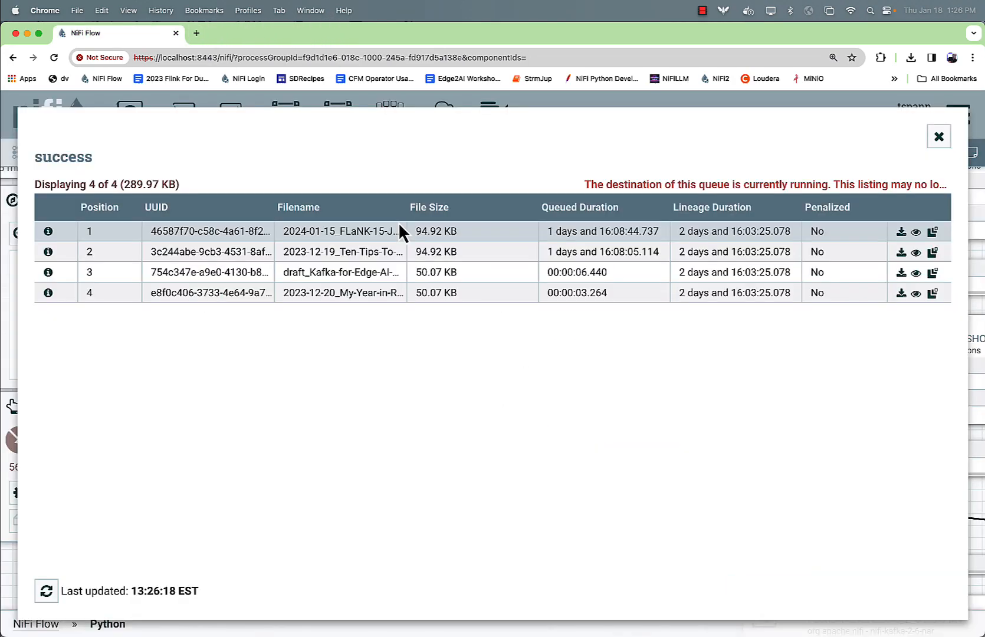
{"action": "key", "text": "Escape"}
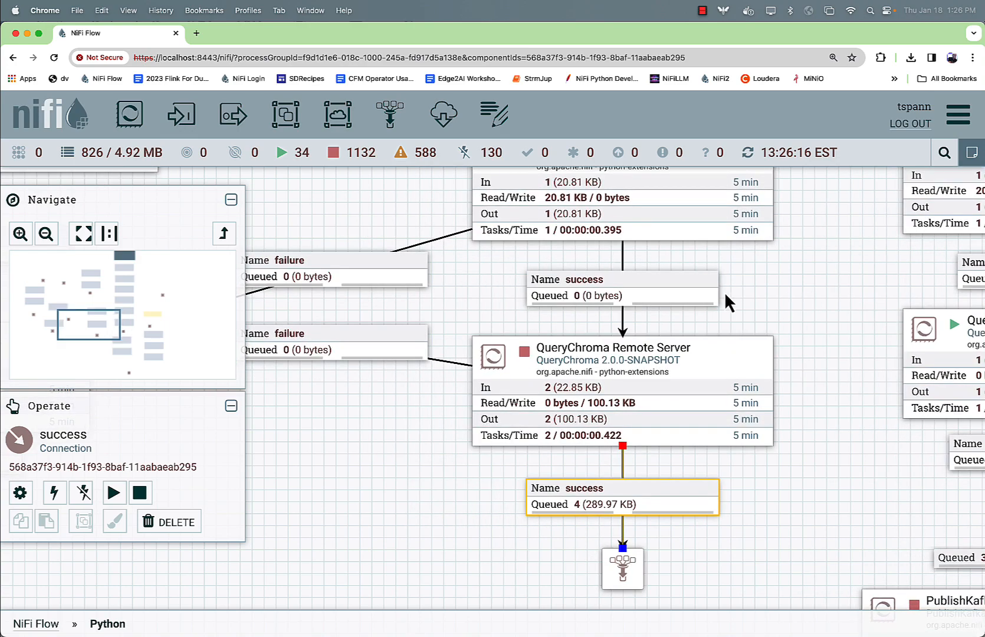
Step: Examine the Pinecone and Elasticsearch branches of the flow and their connections back to the ChunkDocument processor
{"action": "left_click_drag", "start_coordinate": [359, 417], "coordinate": [372, 283]}
{"action": "left_click_drag", "start_coordinate": [742, 374], "coordinate": [699, 466]}
{"action": "left_click_drag", "start_coordinate": [740, 270], "coordinate": [818, 542]}
{"action": "left_click_drag", "start_coordinate": [336, 457], "coordinate": [803, 451]}
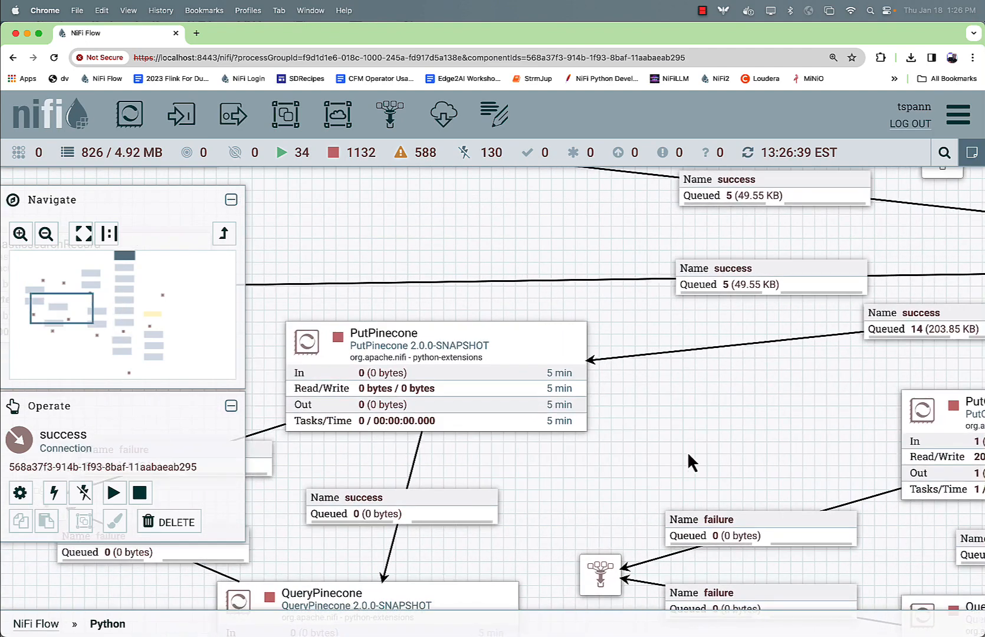
{"action": "left_click_drag", "start_coordinate": [690, 459], "coordinate": [833, 409]}
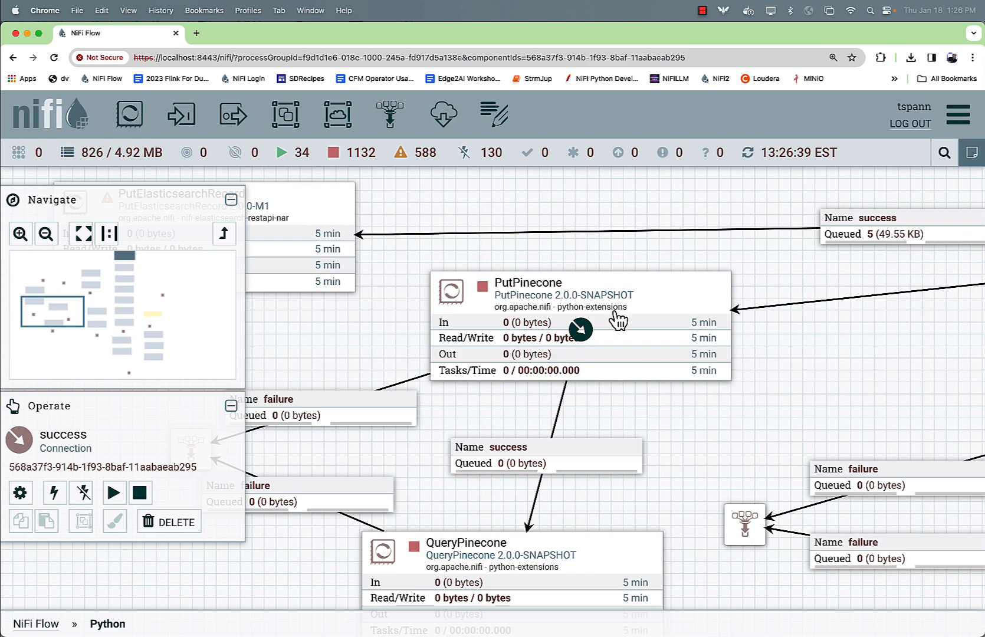
{"action": "left_click_drag", "start_coordinate": [683, 264], "coordinate": [616, 416]}
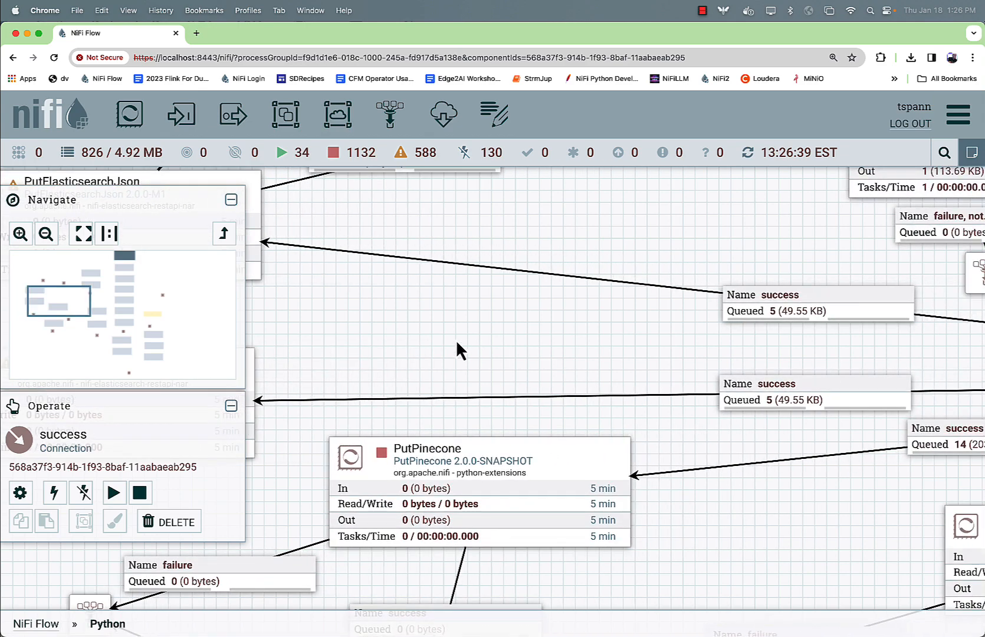
{"action": "left_click_drag", "start_coordinate": [456, 345], "coordinate": [722, 345]}
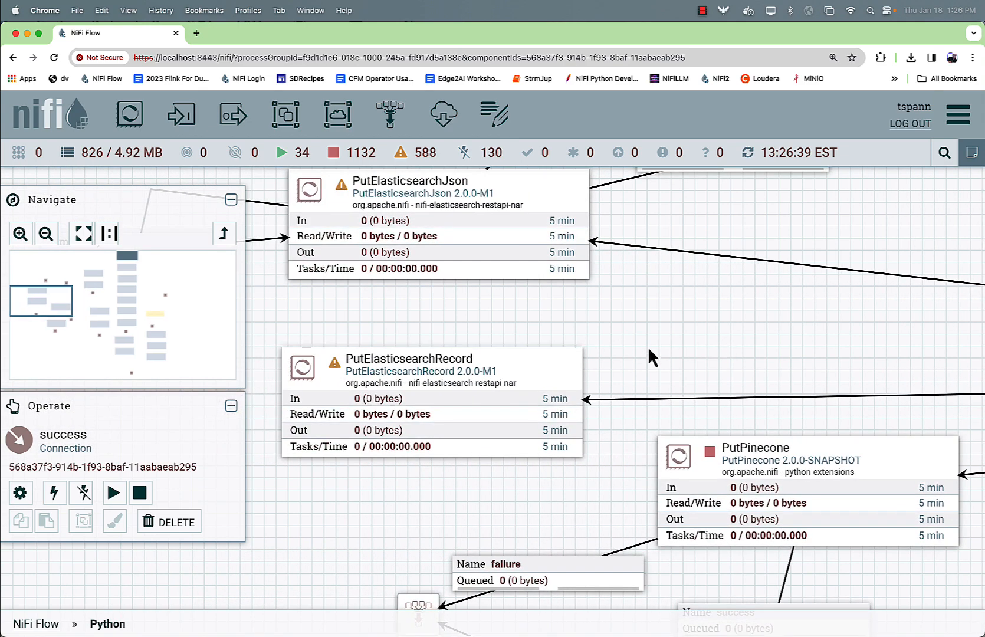
{"action": "left_click_drag", "start_coordinate": [649, 356], "coordinate": [664, 415]}
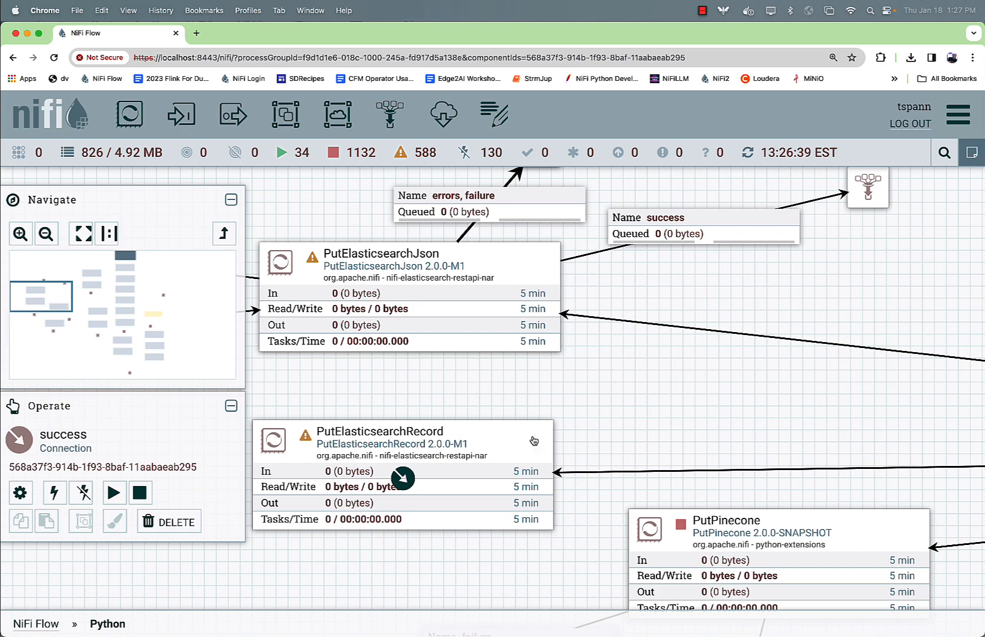
{"action": "left_click_drag", "start_coordinate": [651, 373], "coordinate": [589, 413]}
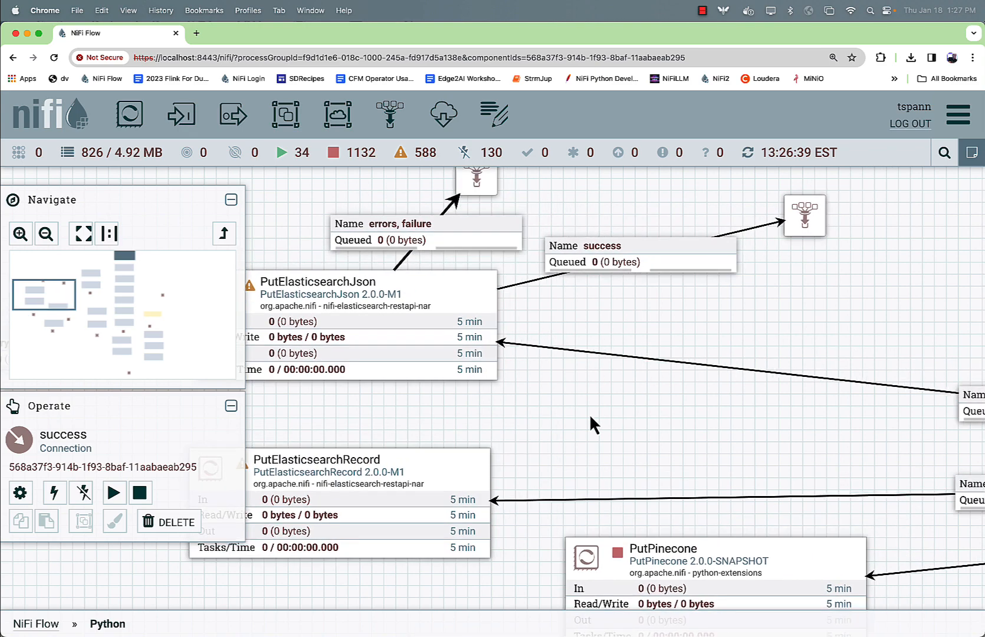
{"action": "left_click_drag", "start_coordinate": [648, 391], "coordinate": [634, 407]}
{"action": "left_click_drag", "start_coordinate": [754, 326], "coordinate": [464, 328]}
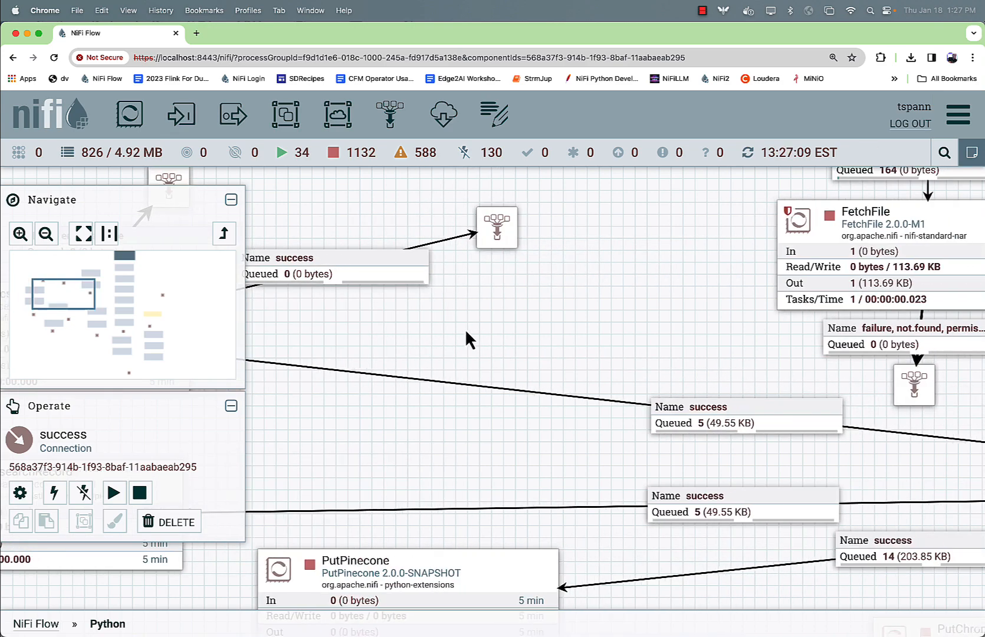
{"action": "left_click_drag", "start_coordinate": [535, 326], "coordinate": [236, 326]}
{"action": "left_click_drag", "start_coordinate": [836, 402], "coordinate": [585, 282]}
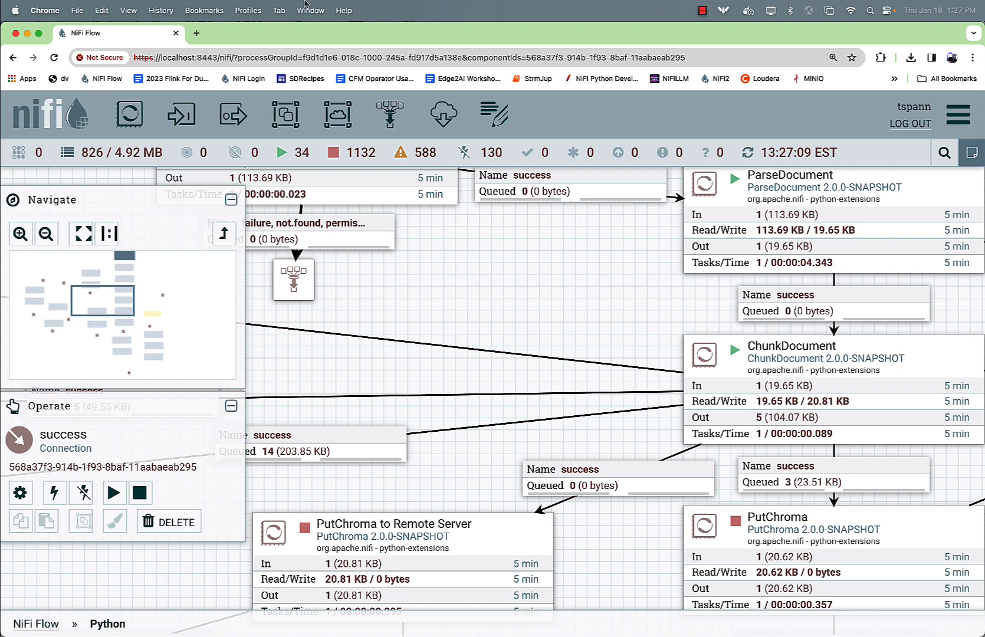
{"action": "left_click", "coordinate": [702, 11]}
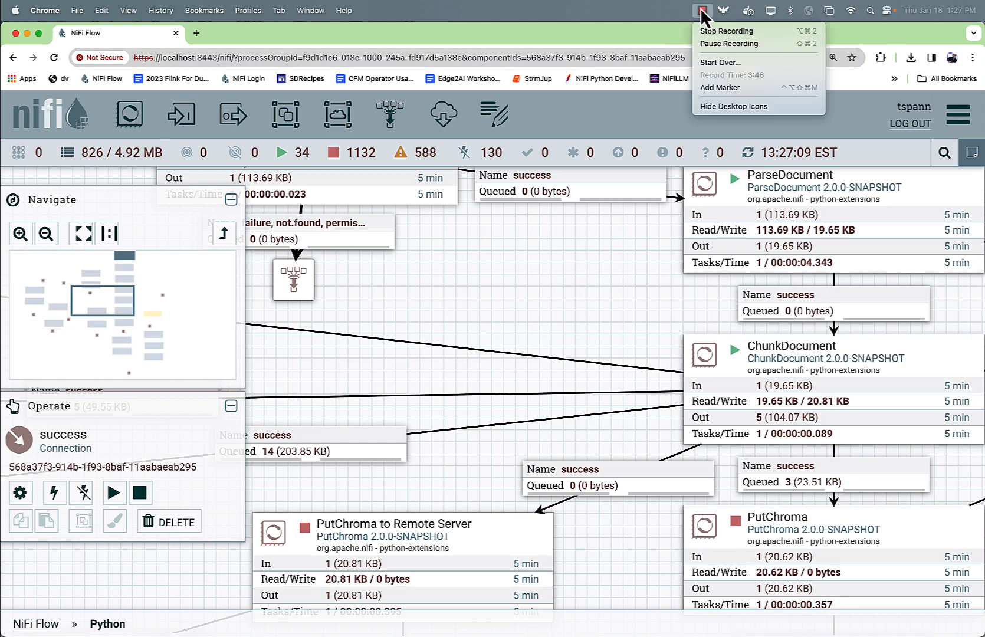